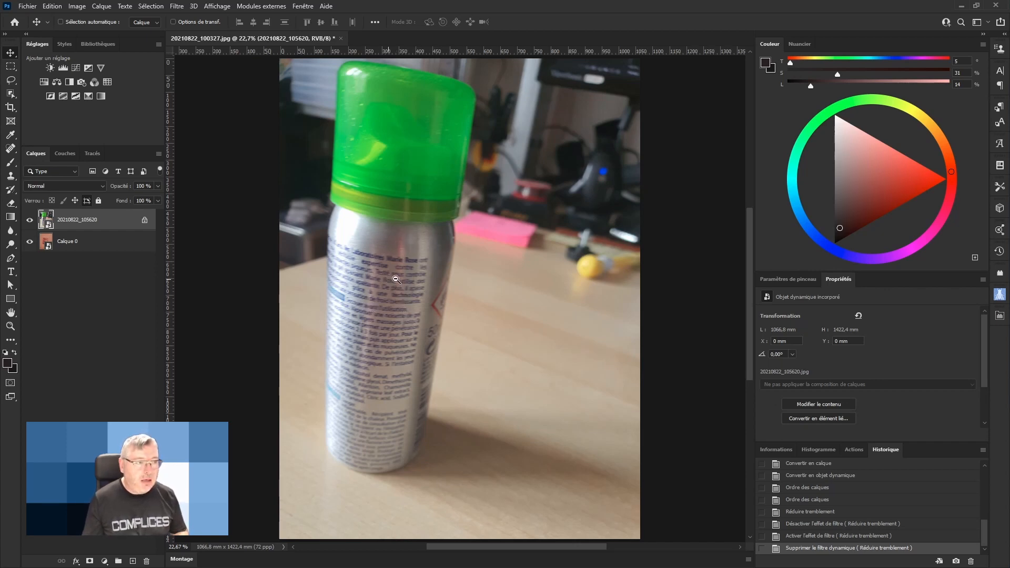
Open the Shake Reduction filter (Réduire tremblement) on the 20210822_105620 layer and check the can's label text in the detail preview
left_click_drag(388, 279, 447, 282)
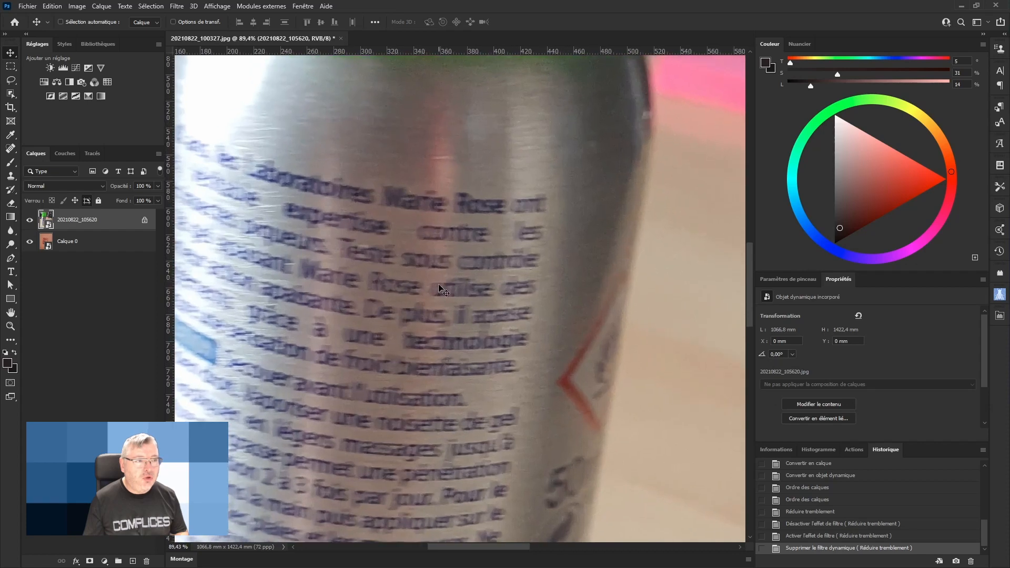
scroll(440, 288, "down", 3)
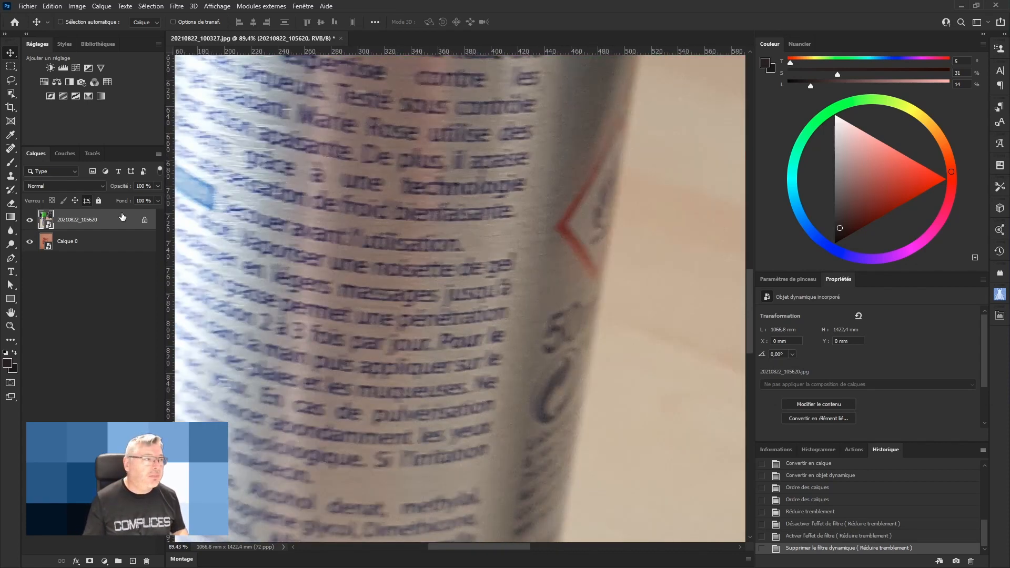
left_click(177, 6)
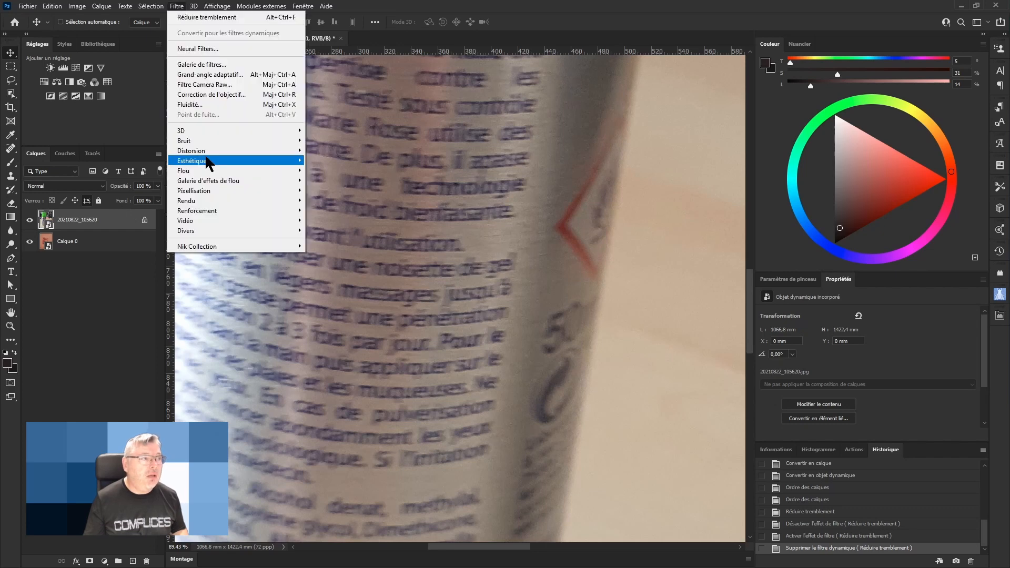
mouse_move(211, 212)
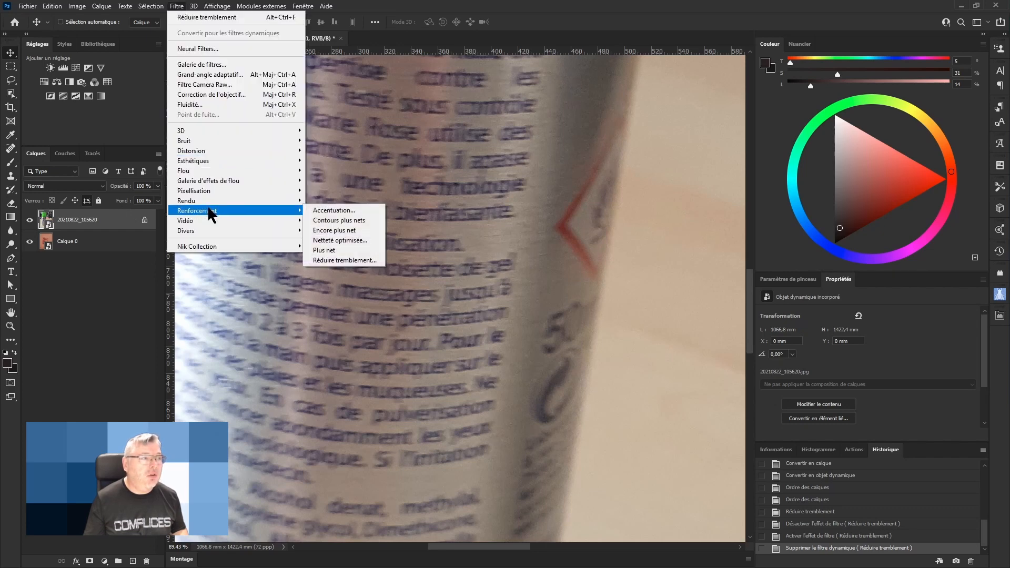
left_click(343, 260)
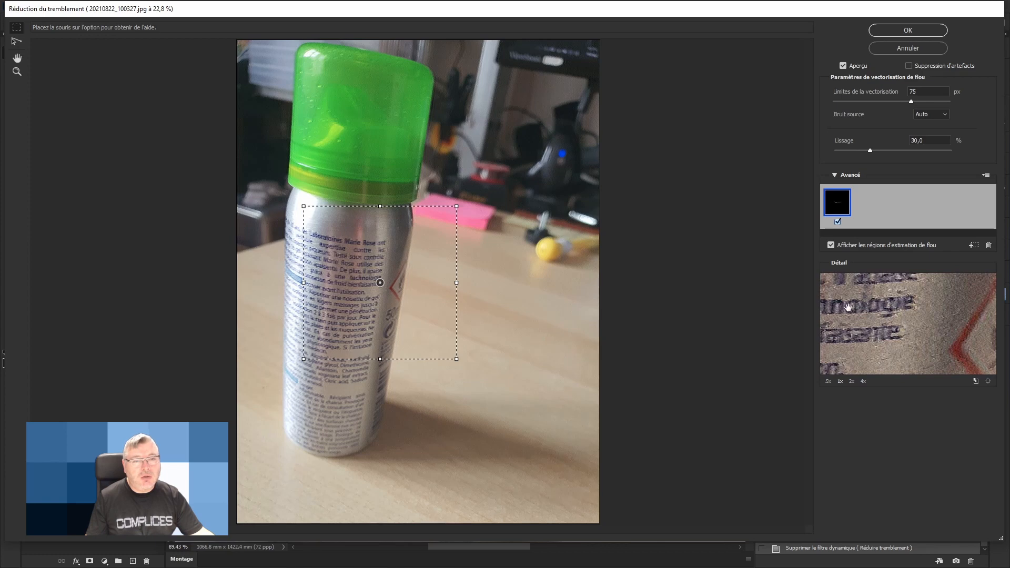
left_click_drag(883, 308, 916, 313)
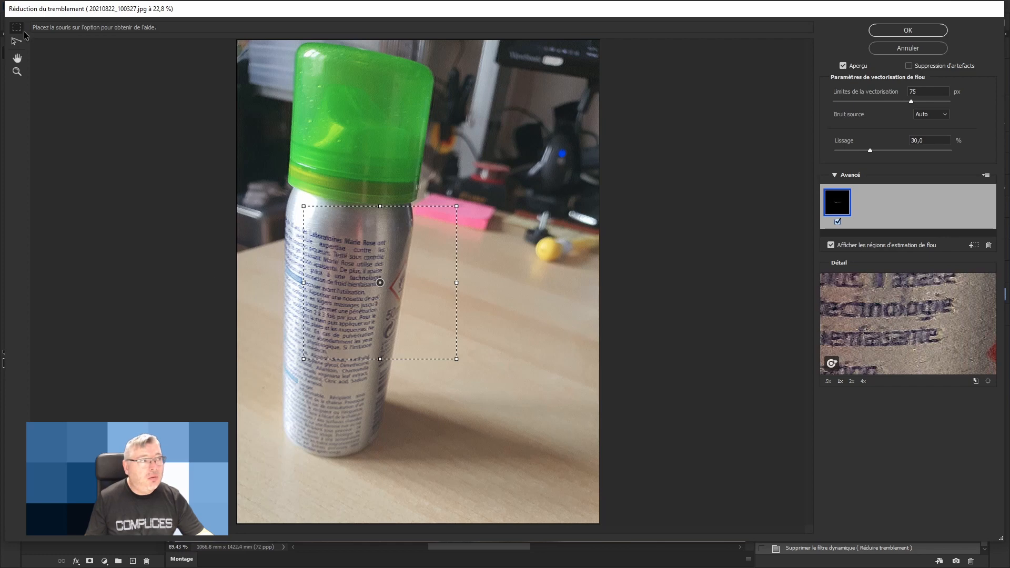
Try a second blur estimation region over the base of the can and delete it
left_click_drag(319, 402, 388, 461)
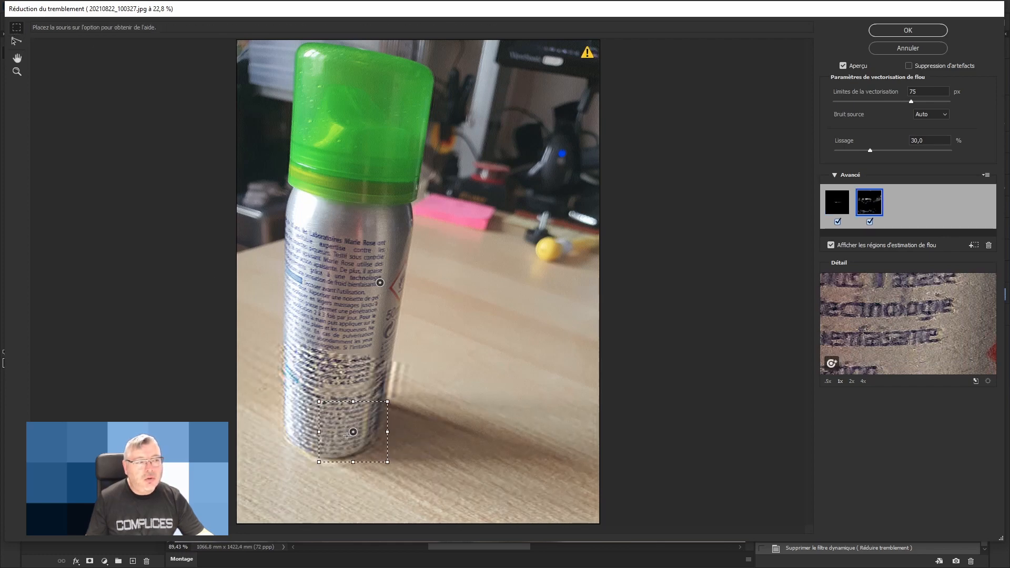
left_click(841, 205)
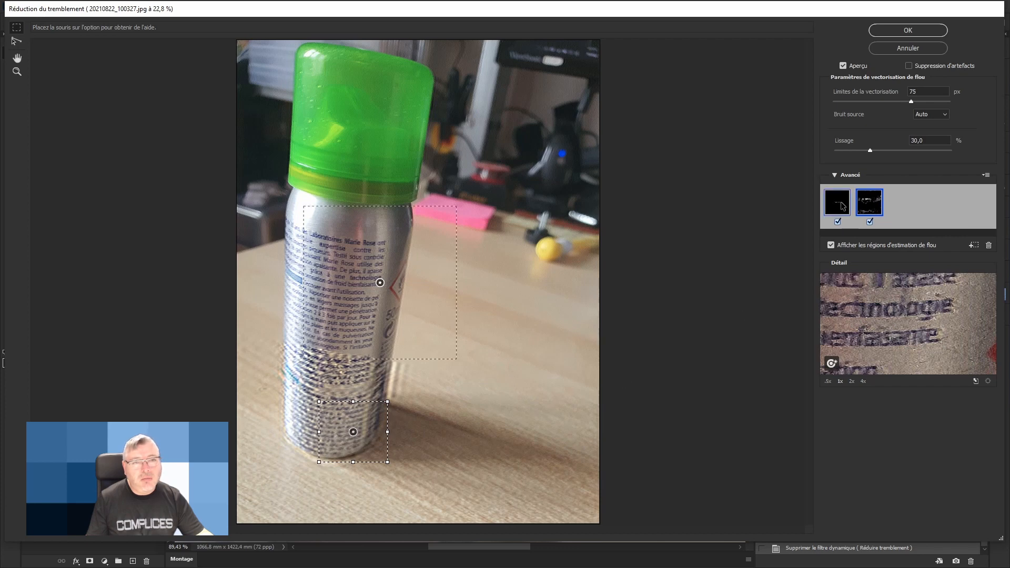
left_click(486, 294)
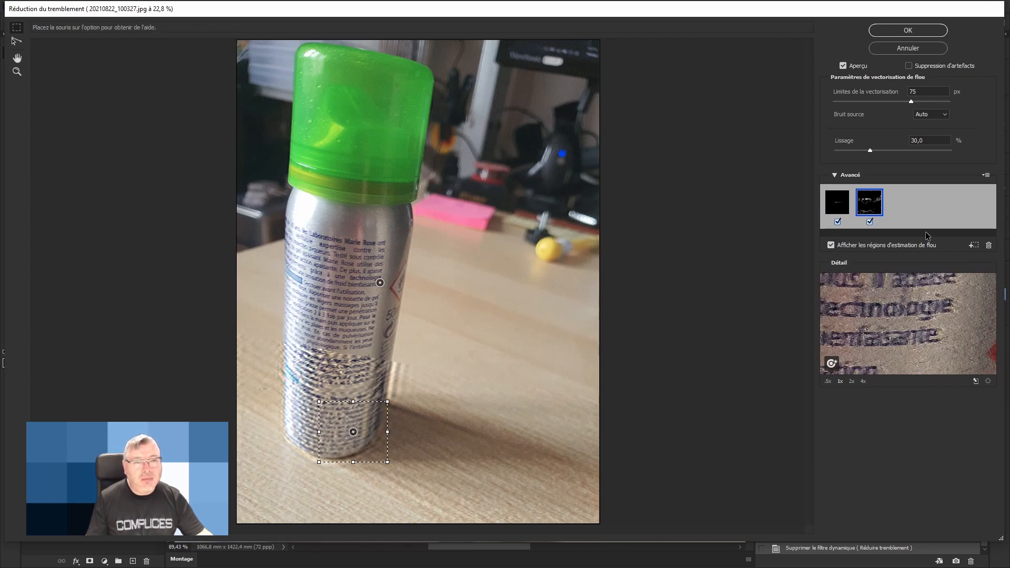
left_click(989, 245)
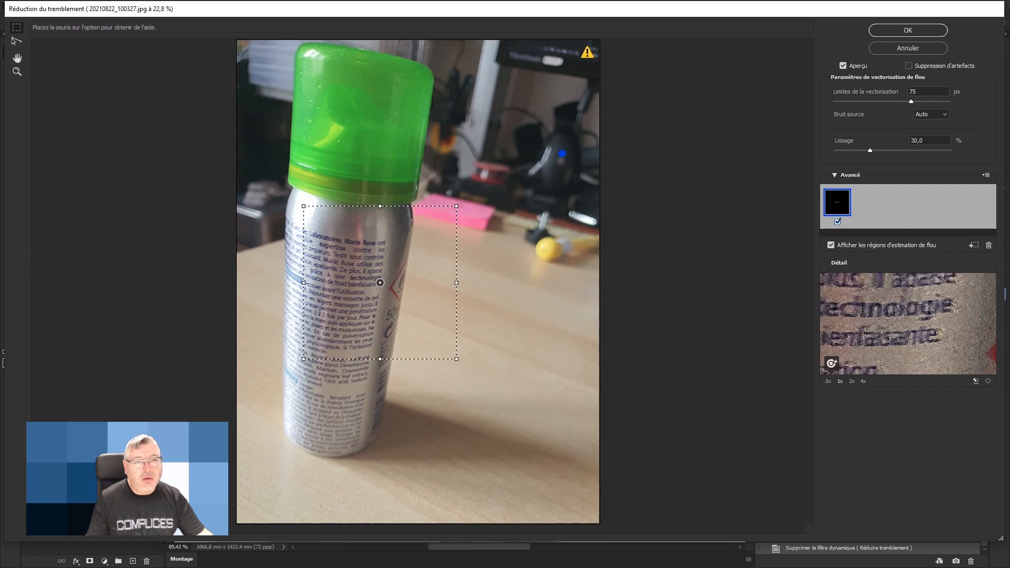
Replace the remaining blur region with a suggested one and compare the label text with the preview on and off
left_click(988, 246)
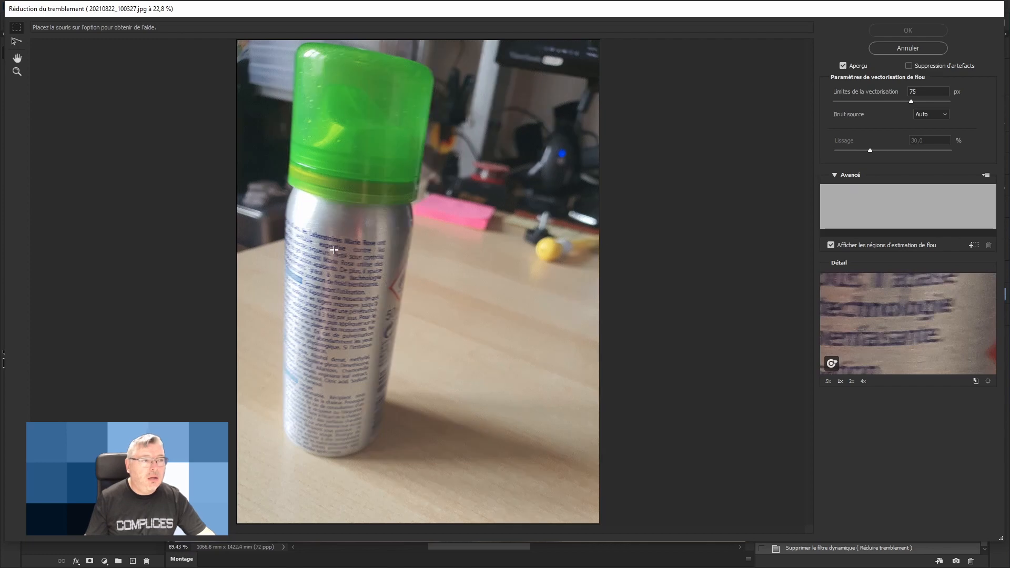
left_click(975, 247)
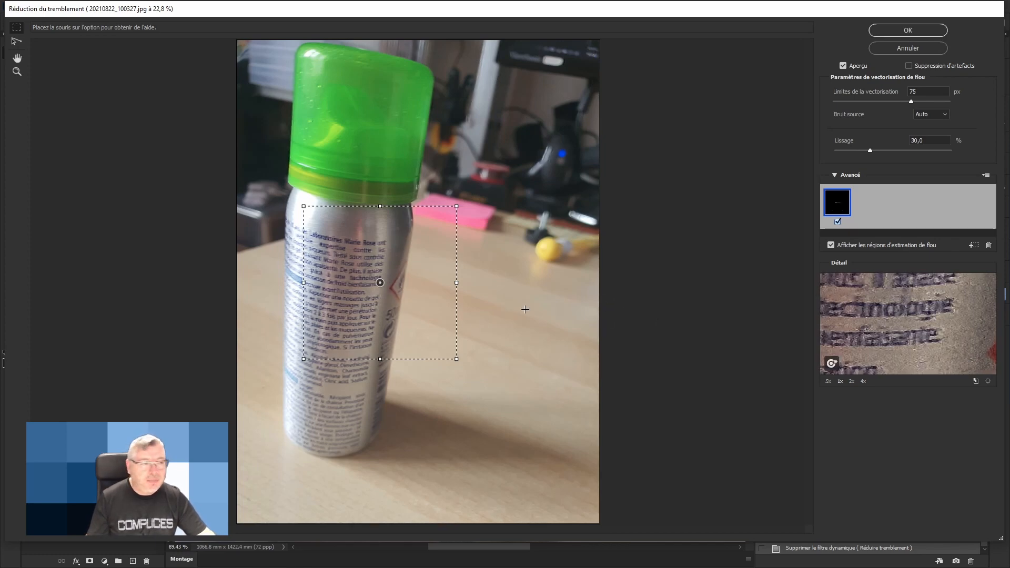
key("z")
left_click(373, 272)
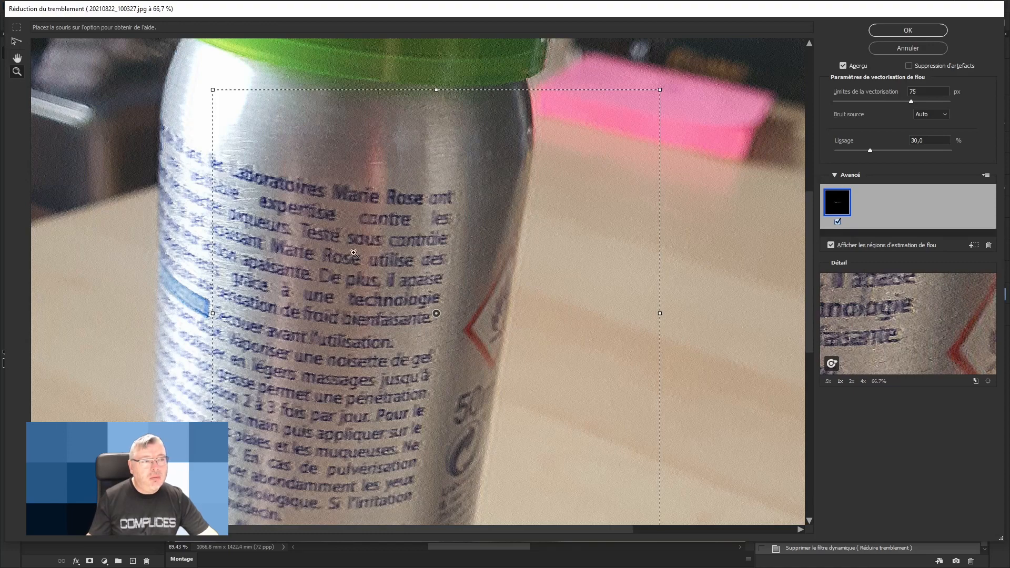
left_click(843, 66)
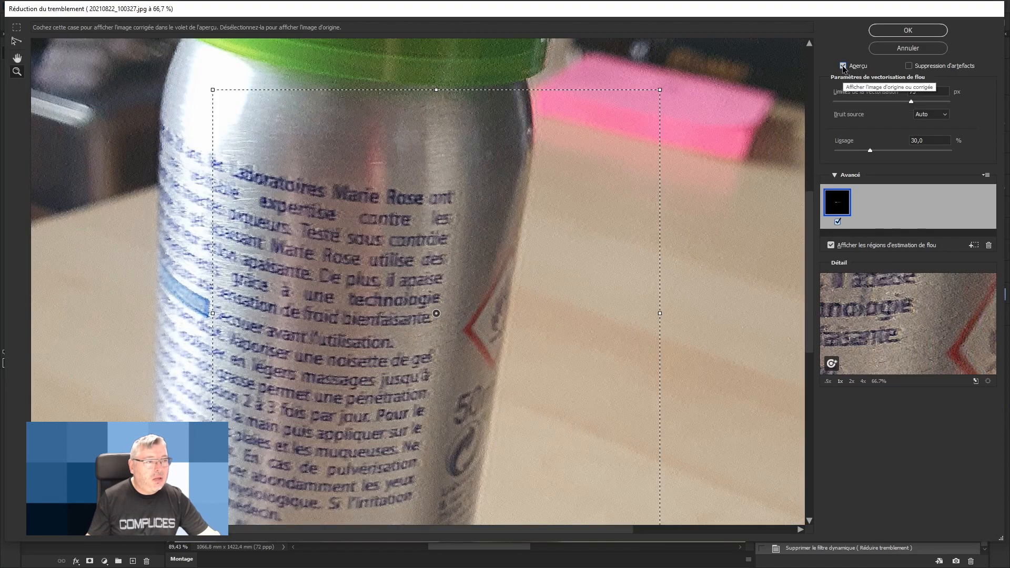
left_click(843, 67)
left_click(843, 67)
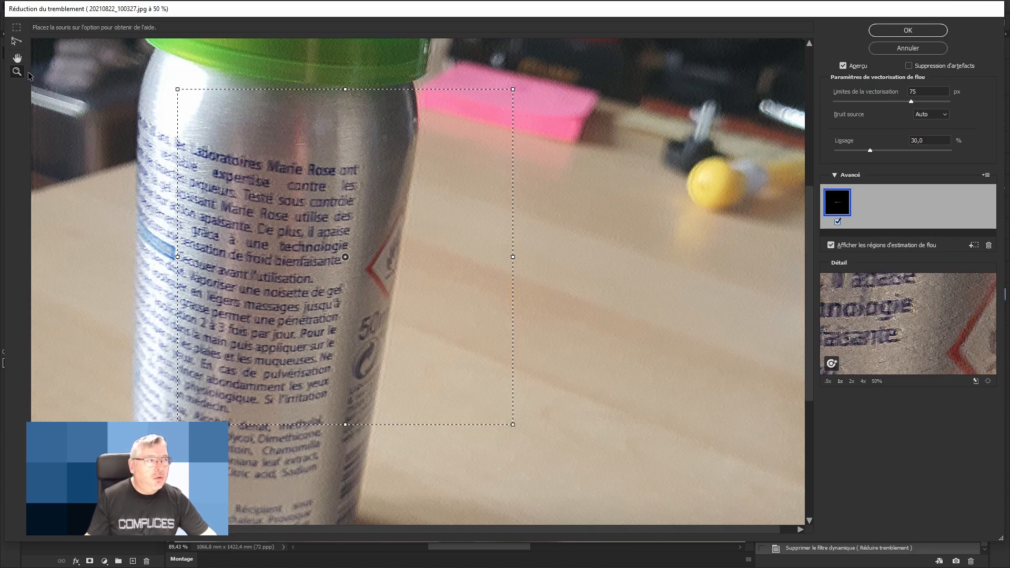
Delete the suggested blur estimation region and activate the Blur Direction tool for the label text
left_click(989, 245)
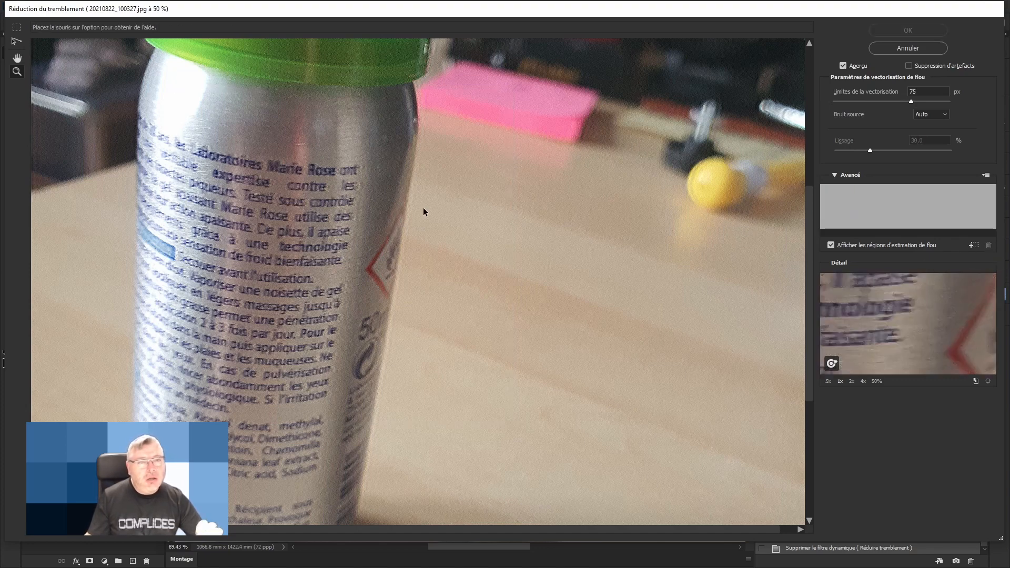
left_click(14, 42)
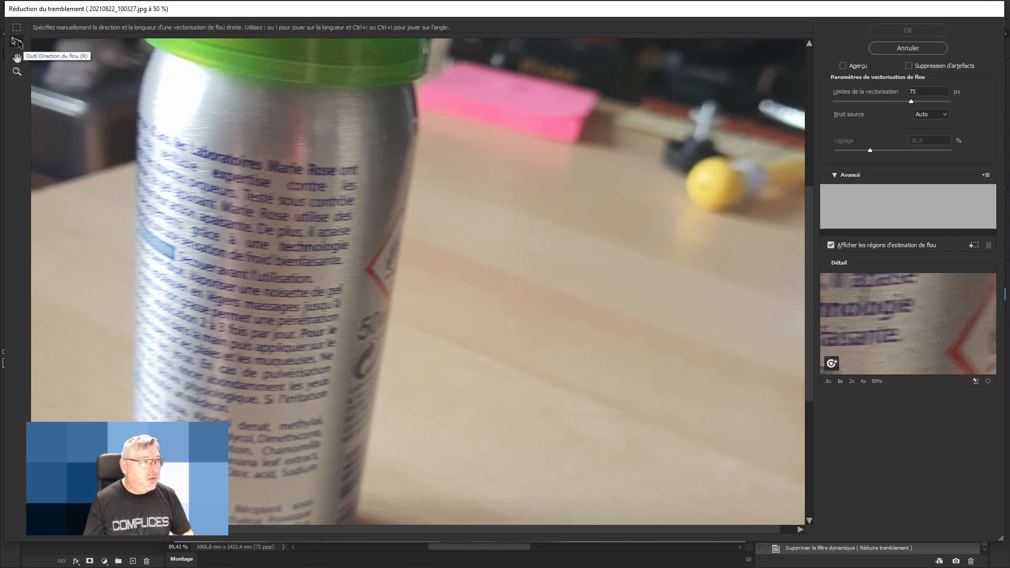
left_click(17, 71)
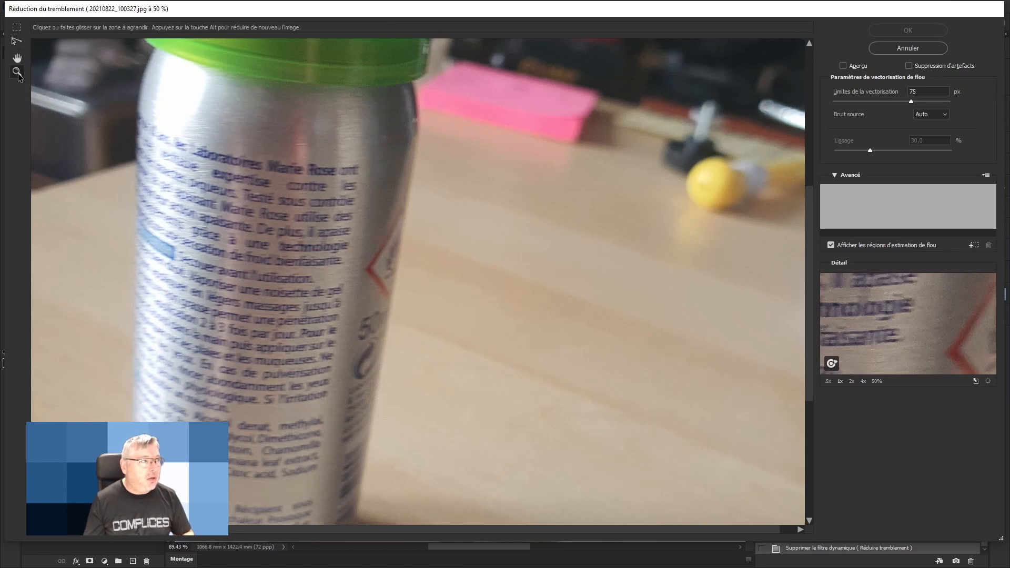
left_click_drag(234, 199, 564, 194)
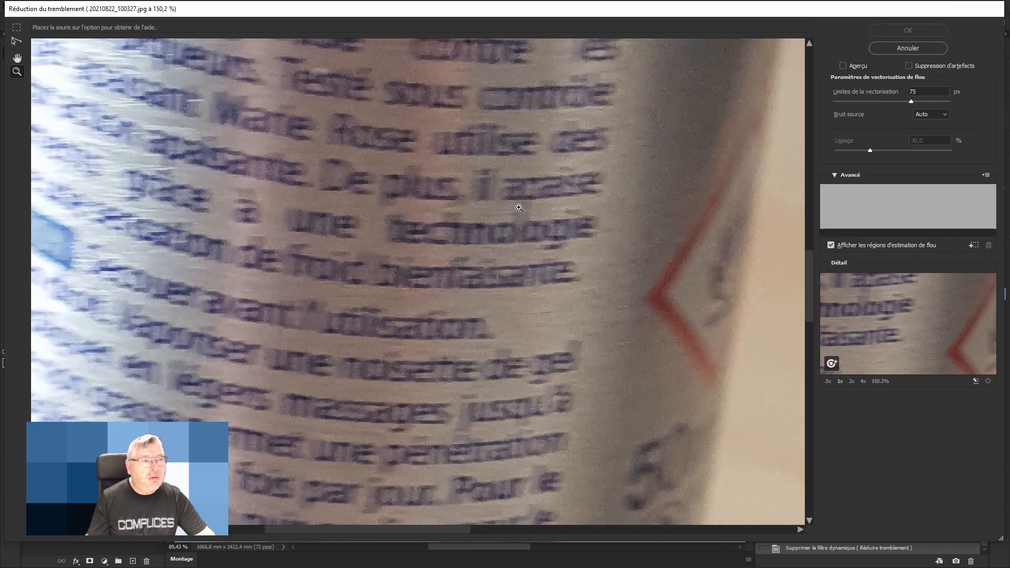
left_click(16, 41)
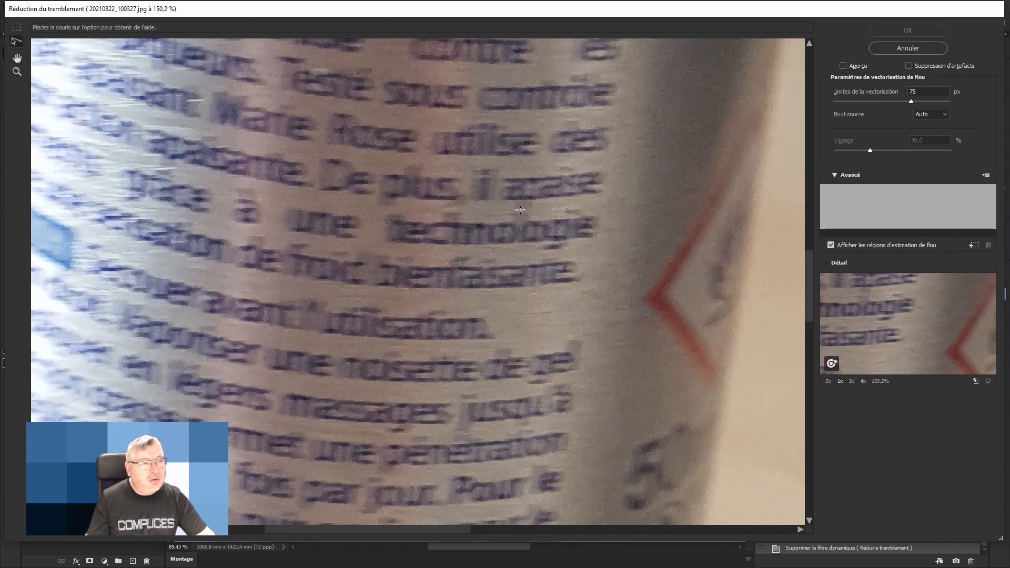
Draw a blur direction trace about 15 px long above the word "technologie" and tilt it to about 7.4°
mouse_move(517, 204)
left_mouse_down()
mouse_move(531, 204)
mouse_move(487, 138)
mouse_move(548, 235)
mouse_move(528, 204)
left_mouse_up()
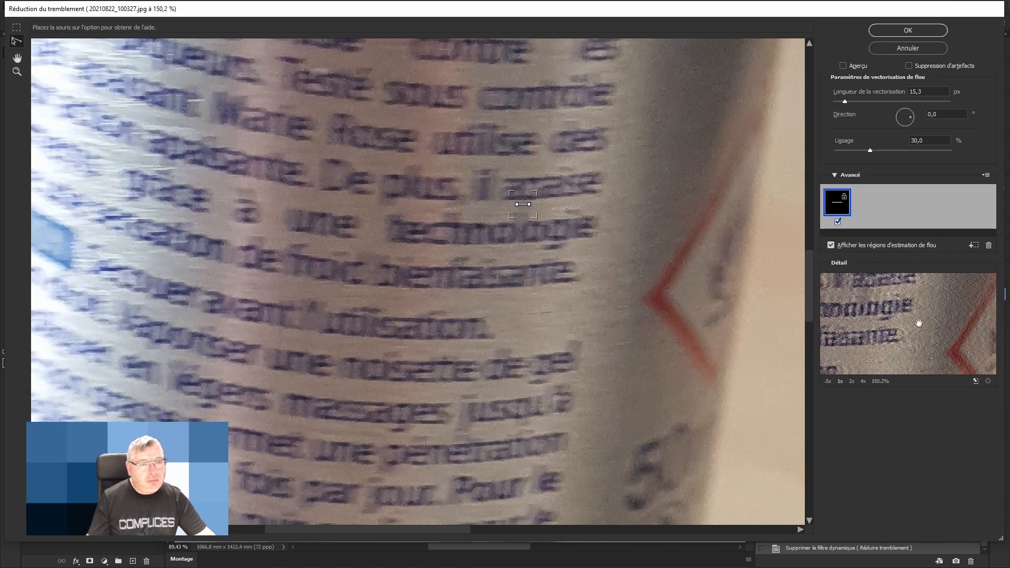
left_click_drag(918, 329, 927, 337)
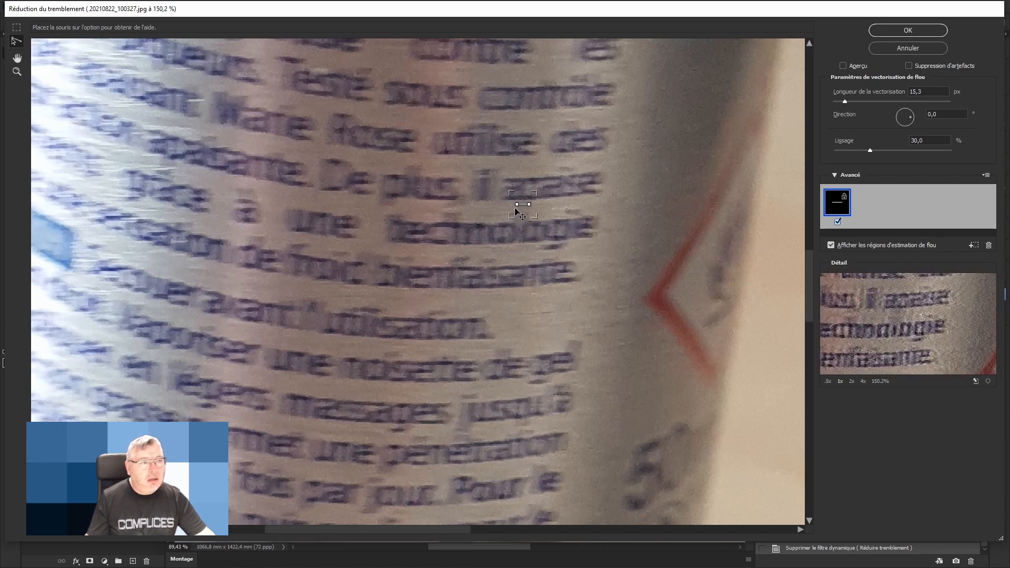
left_click_drag(516, 204, 516, 206)
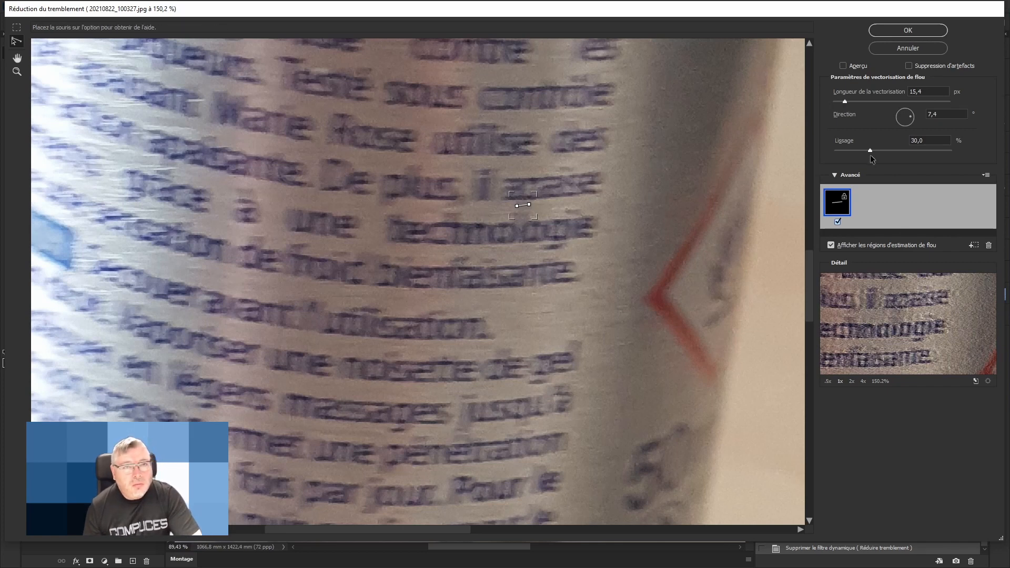
Try 0% smoothing and different lengths on the blur trace, checking the detail preview, and delete the trace
left_click_drag(870, 151, 823, 150)
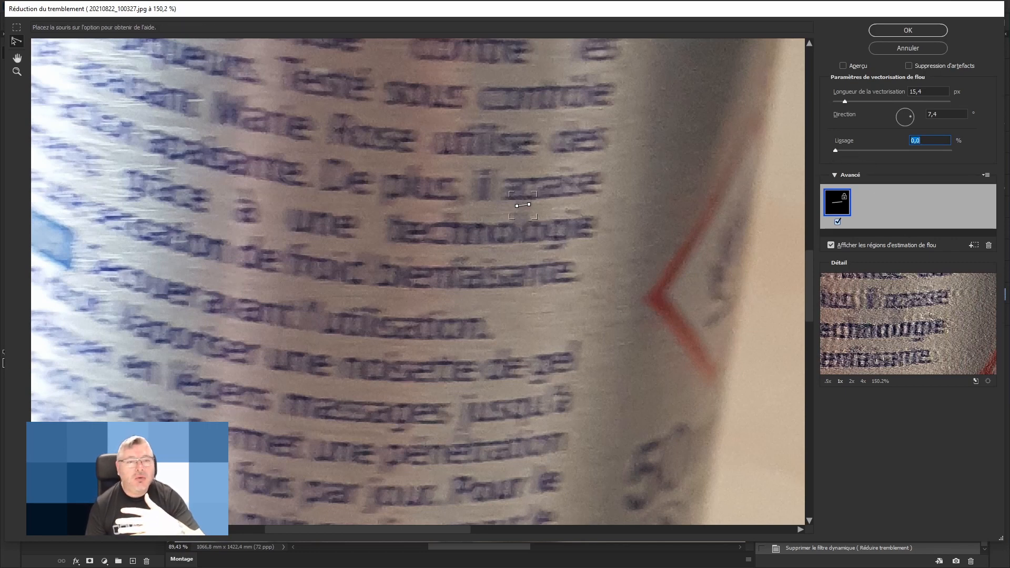
left_click_drag(946, 320, 946, 308)
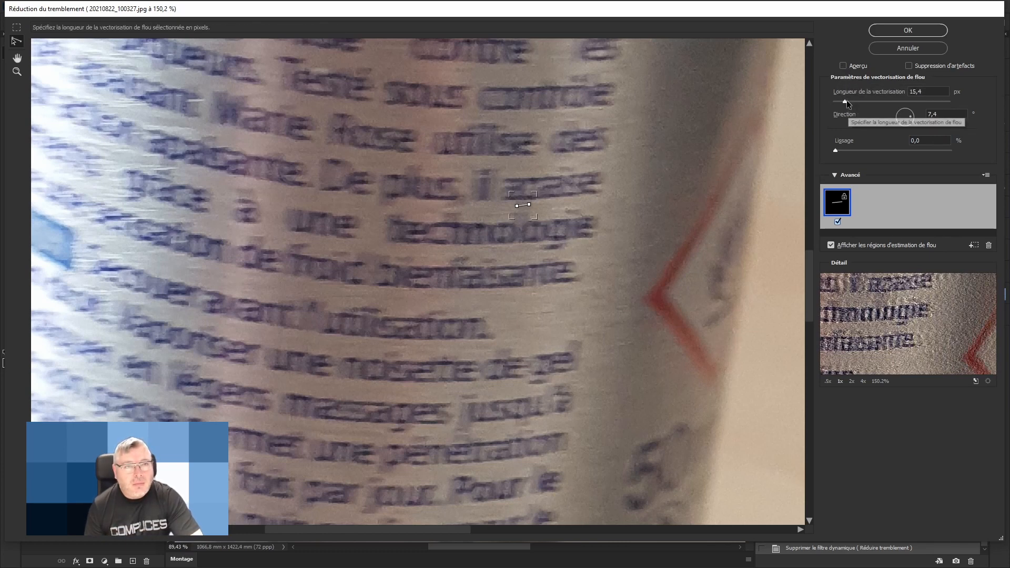
mouse_move(845, 102)
left_mouse_down()
mouse_move(833, 103)
mouse_move(844, 100)
left_mouse_up()
left_click_drag(854, 100, 842, 99)
left_click(989, 245)
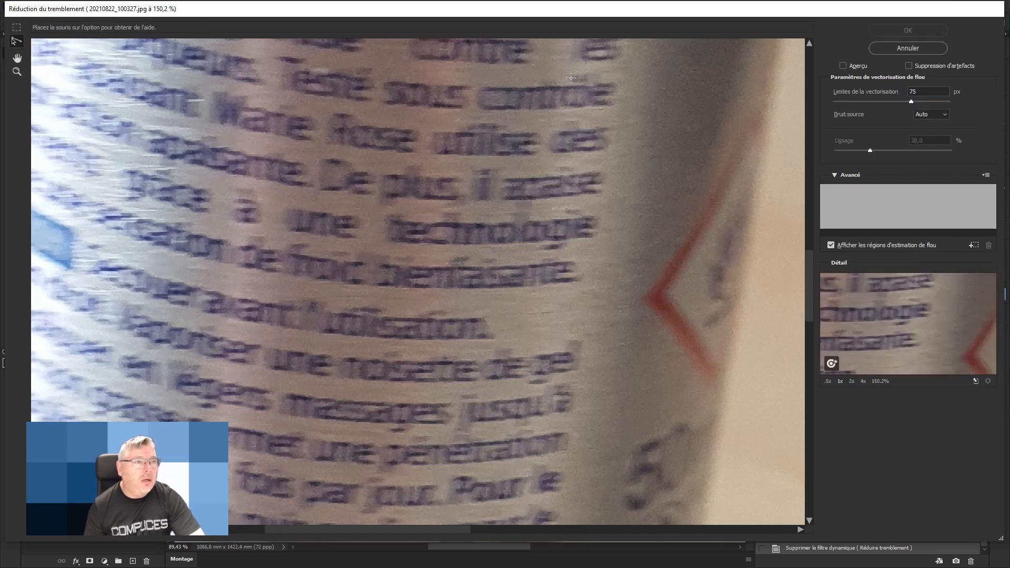
Try a blur direction trace of about 18 px at 4.2° above "contrôle", shorten it to 12.4 px with the preview on, and delete it
left_click_drag(575, 77, 587, 77)
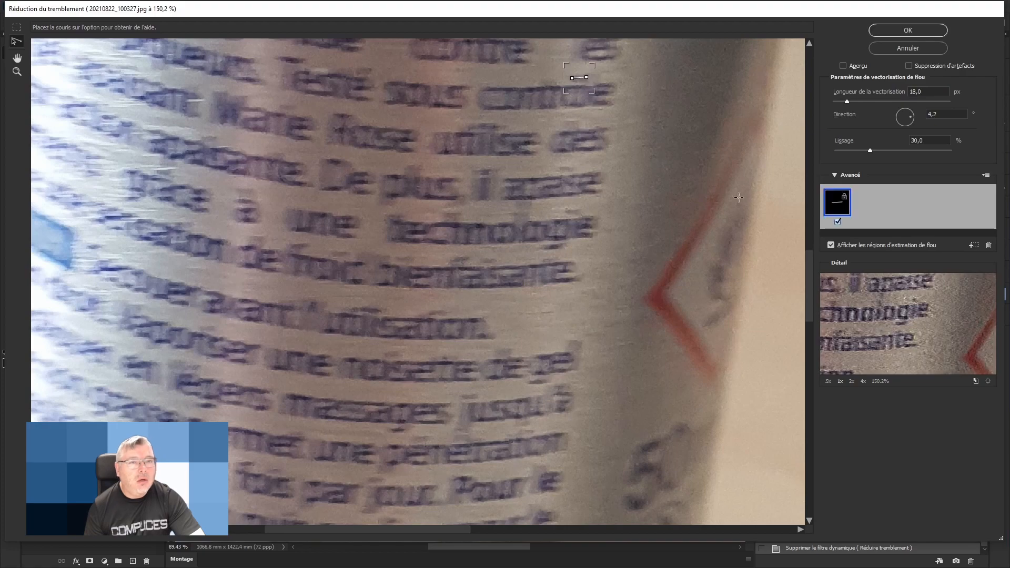
left_click(843, 66)
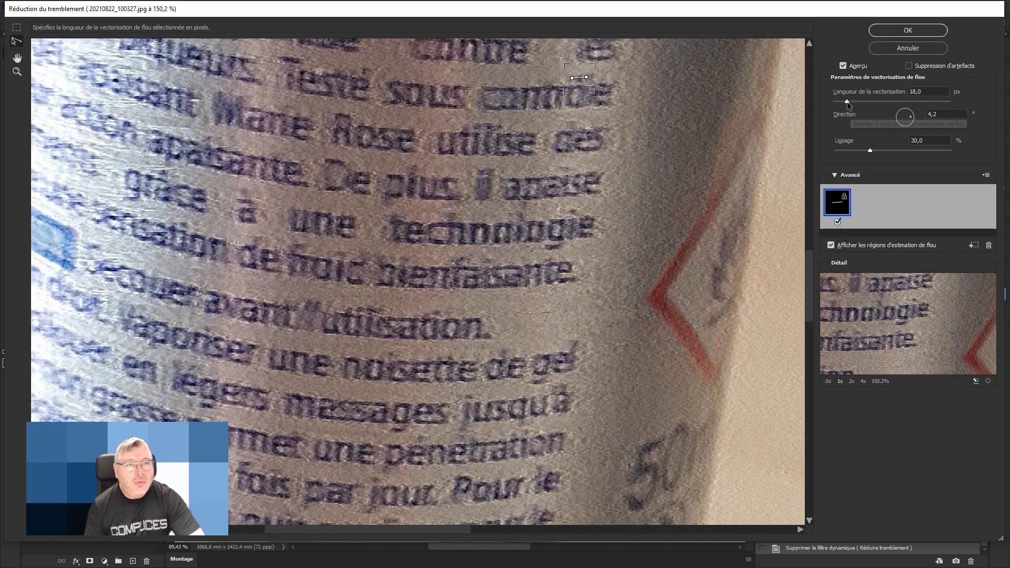
left_click_drag(847, 101, 843, 99)
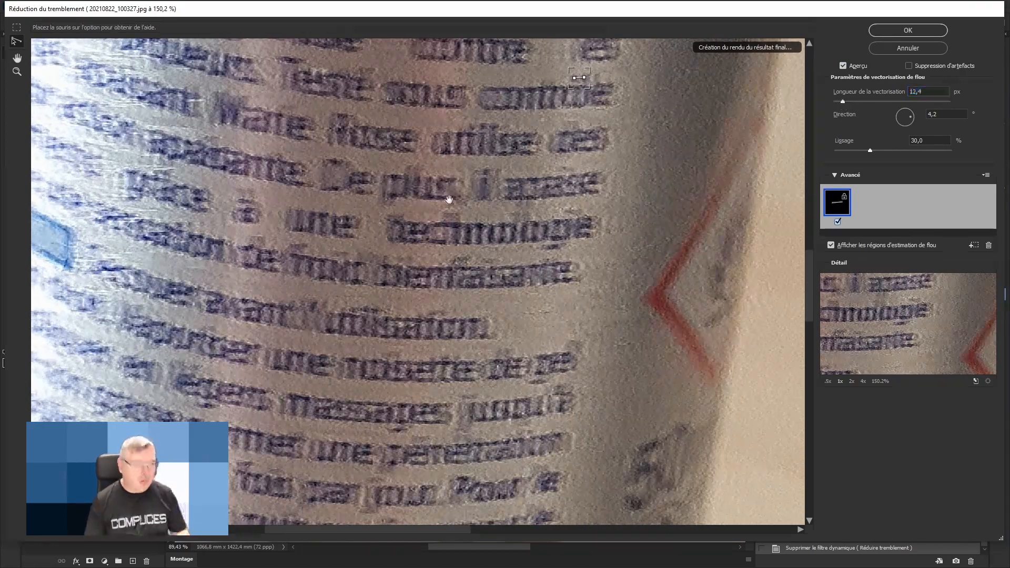
left_click_drag(448, 199, 590, 160)
left_click(844, 66)
key("Delete")
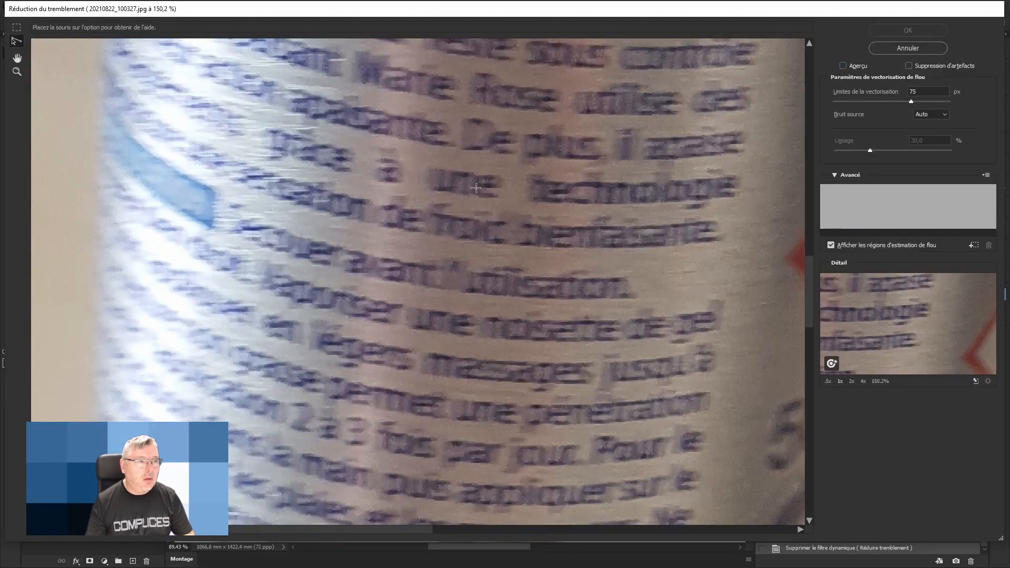
Draw a blur direction trace over the word "une" at about 2.4°, with 0% smoothing and a length of 20.3 px
left_click(476, 188)
left_click_drag(870, 150, 838, 149)
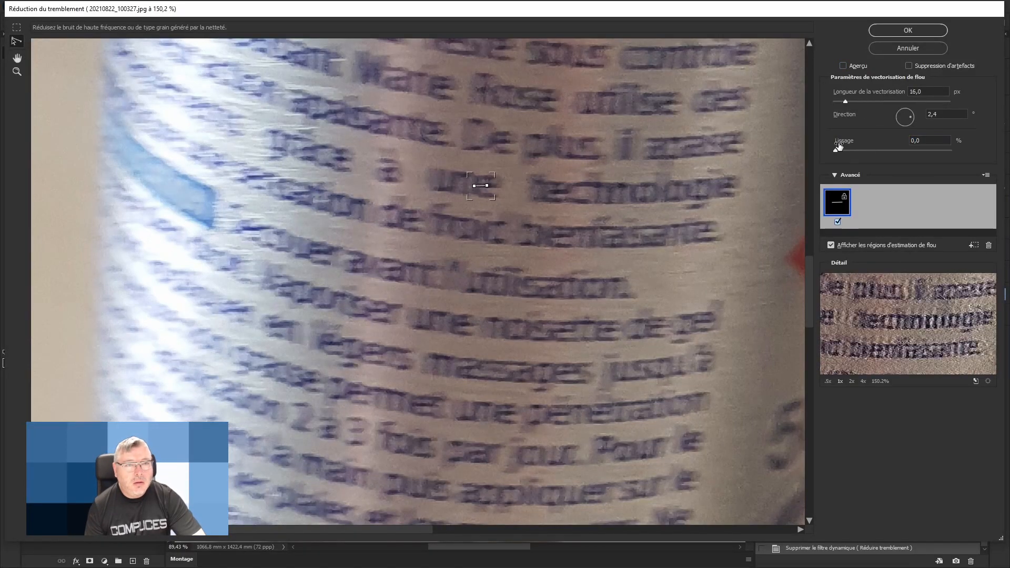
left_click_drag(846, 101, 848, 101)
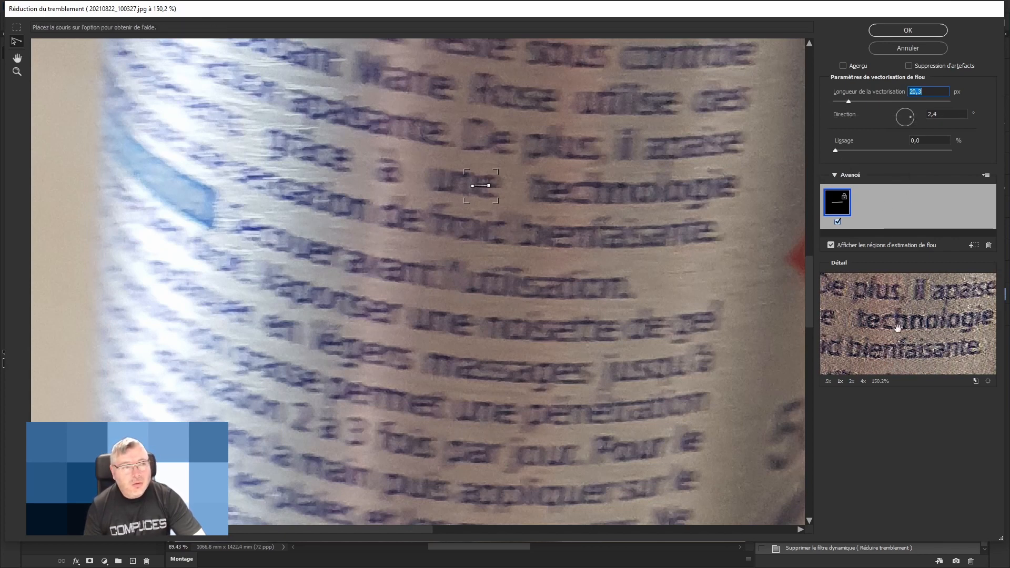
Set the blur trace's smoothing to 15.5% while checking the word "technologie" in the detail preview
mouse_move(907, 325)
left_mouse_down()
mouse_move(897, 333)
mouse_move(866, 304)
mouse_move(879, 313)
mouse_move(894, 302)
mouse_move(897, 330)
left_mouse_up()
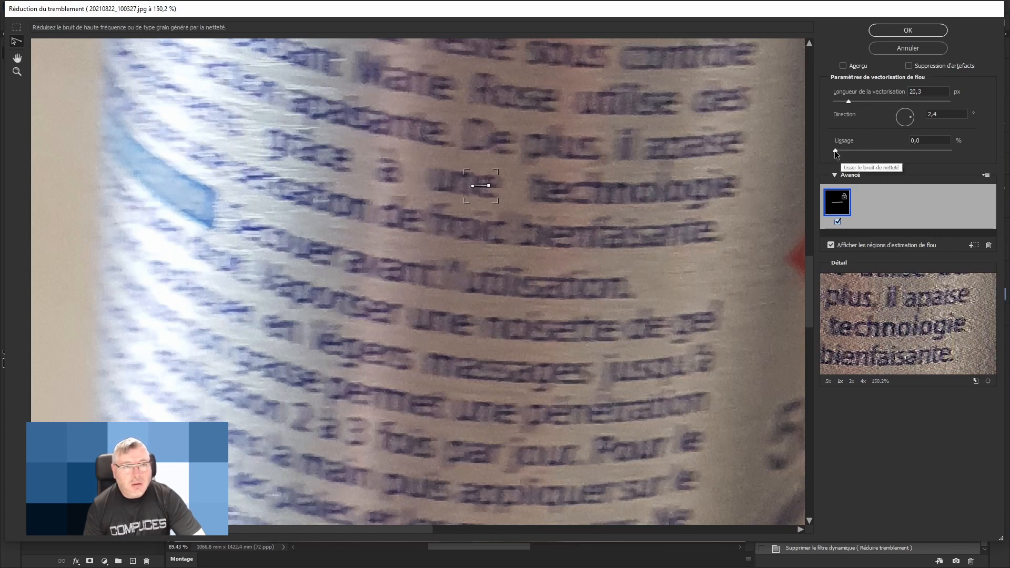
left_click_drag(836, 151, 841, 151)
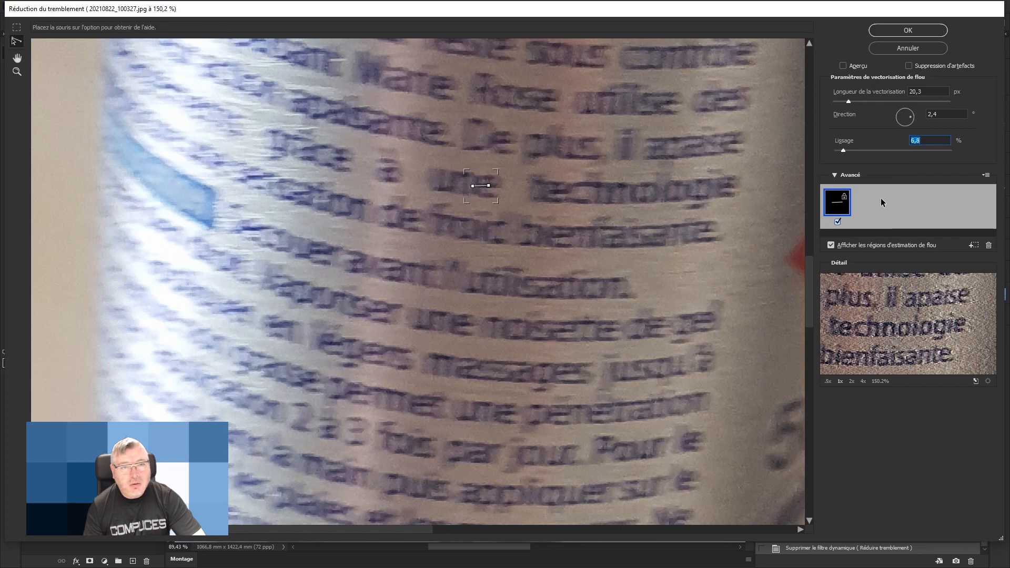
left_click_drag(843, 151, 854, 151)
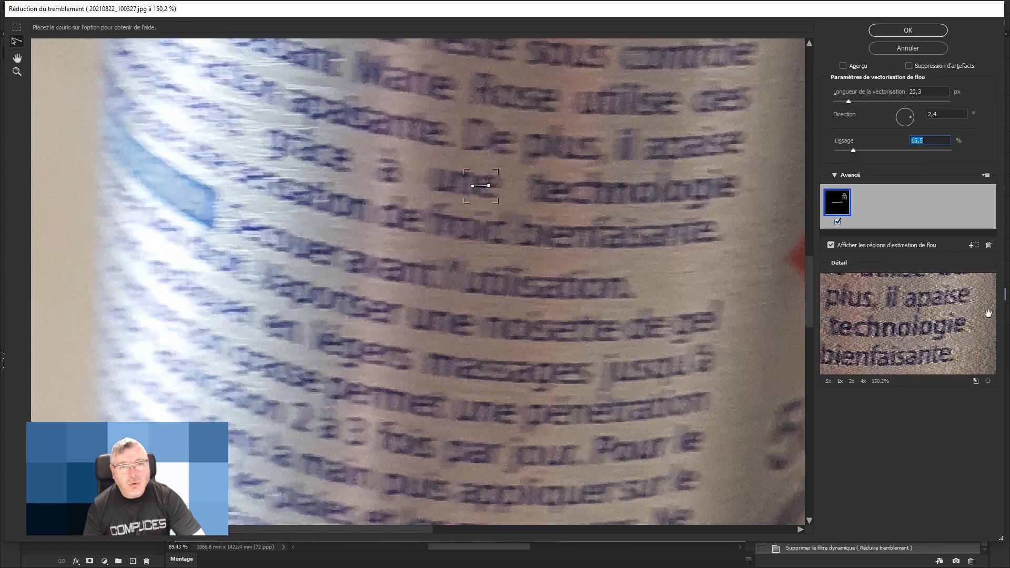
Apply the shake reduction to the spray can layer and toggle the smart filter off and on to compare the label text
left_click(908, 30)
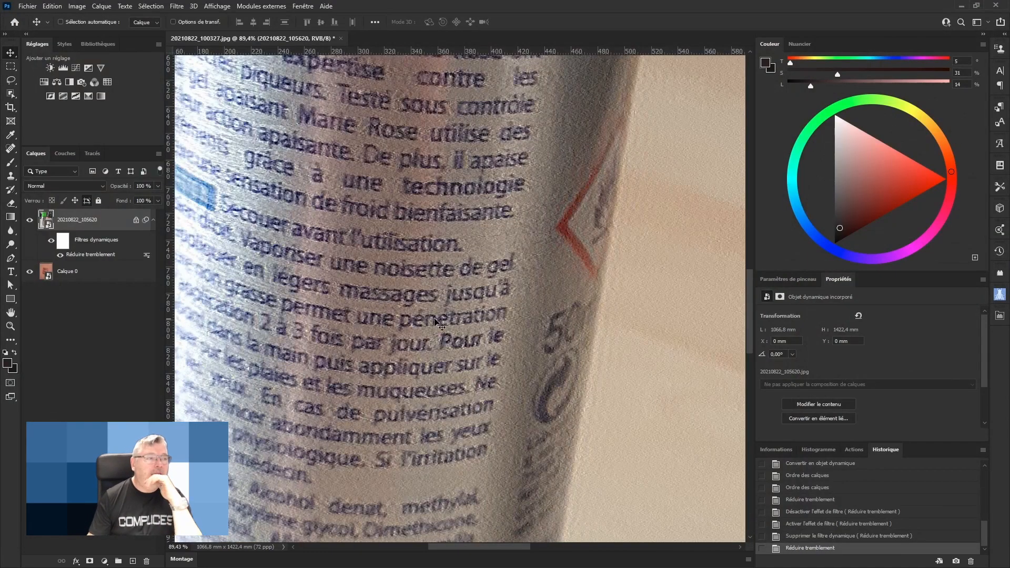
left_click_drag(359, 246, 524, 386)
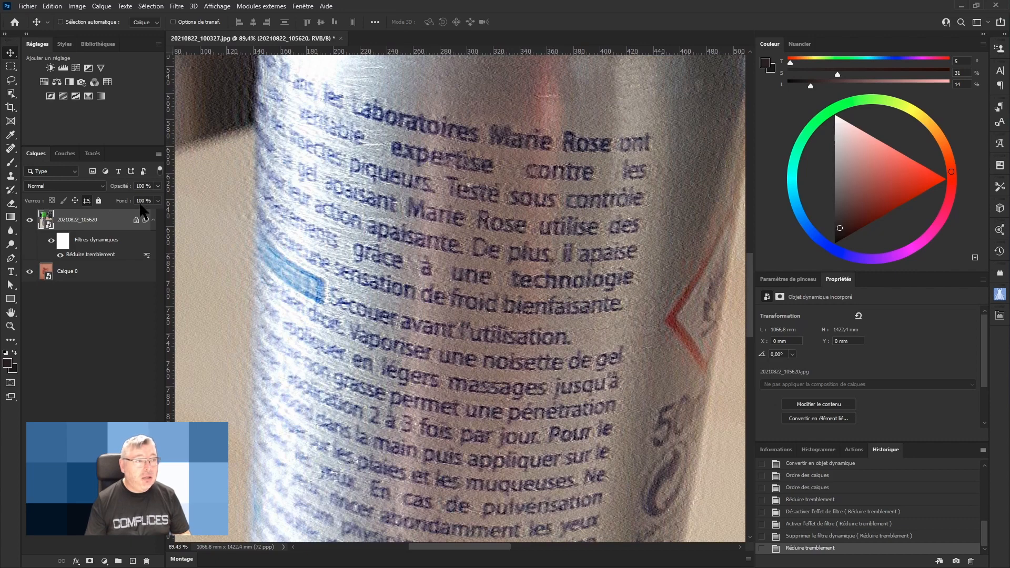
left_click(61, 255)
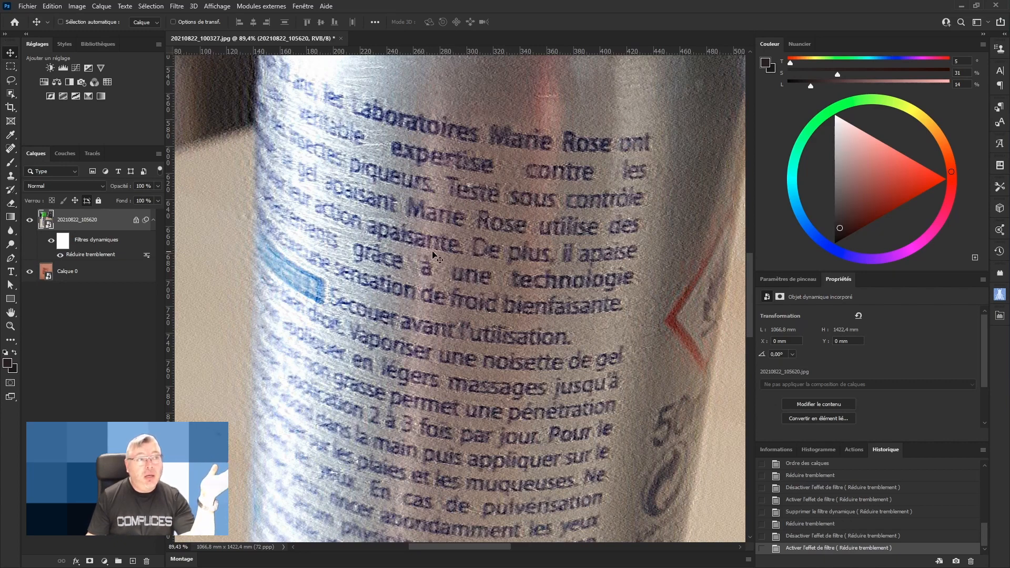
left_click(59, 256)
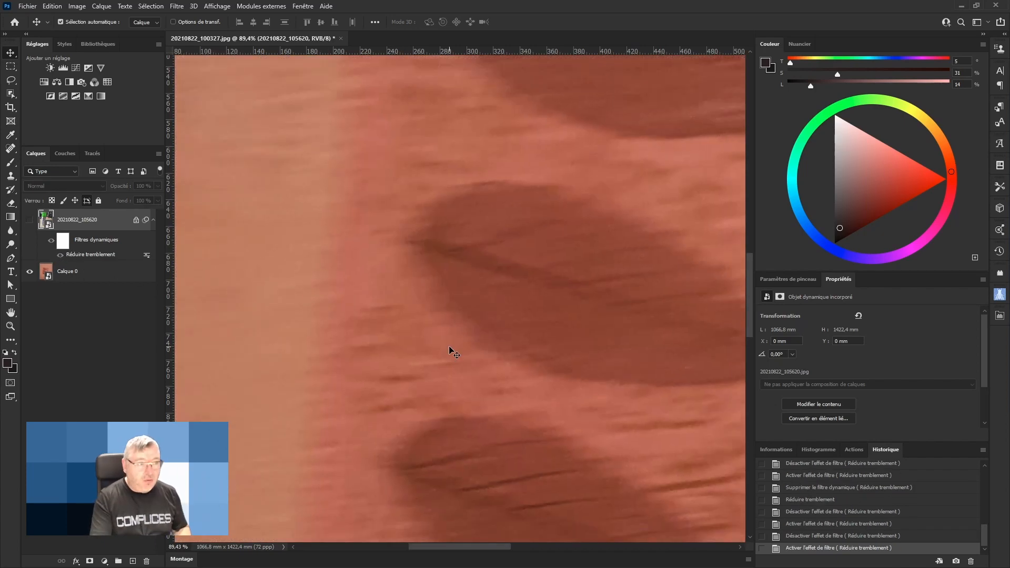
Open the Shake Reduction filter on the leaf photo layer, Calque 0, and close the automatic region notice
key("ctrl+0")
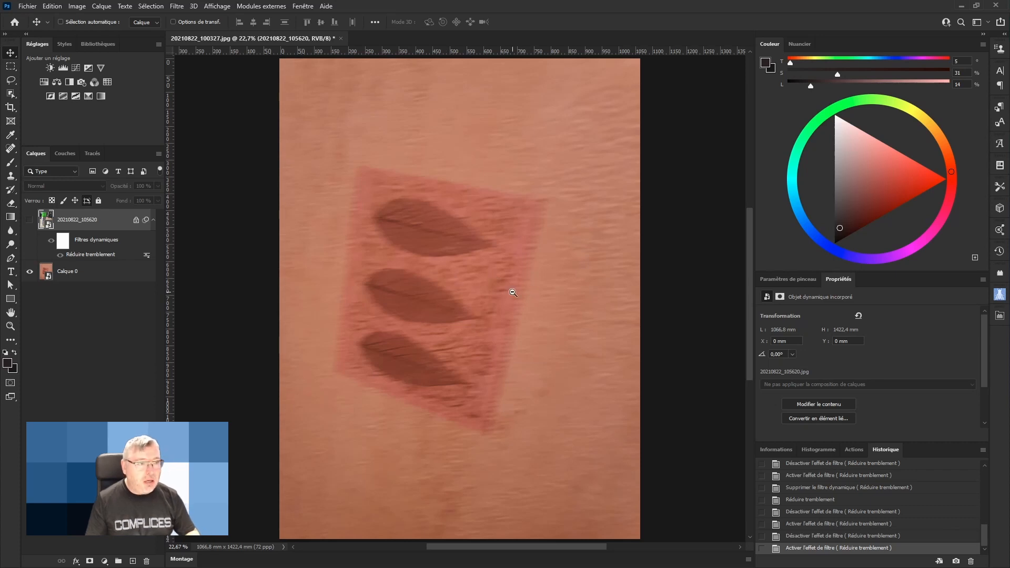
left_click_drag(513, 293, 549, 288)
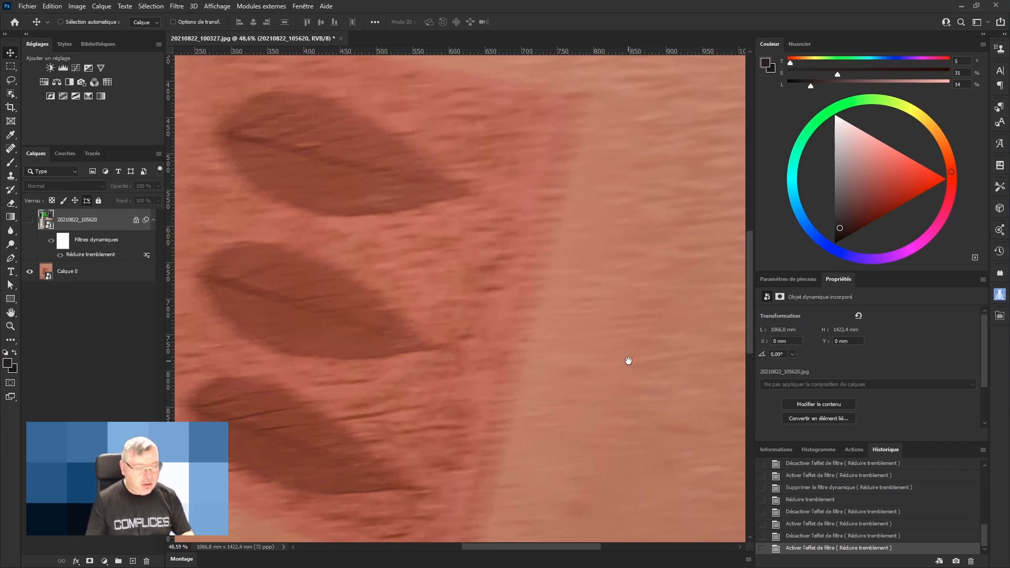
left_click_drag(629, 361, 590, 356)
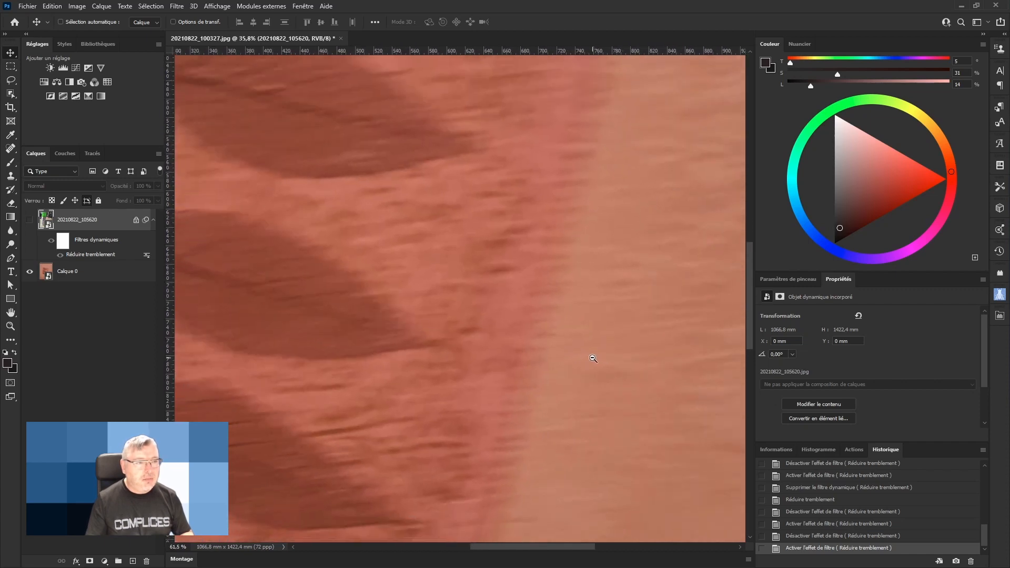
left_click(121, 273)
left_click(181, 7)
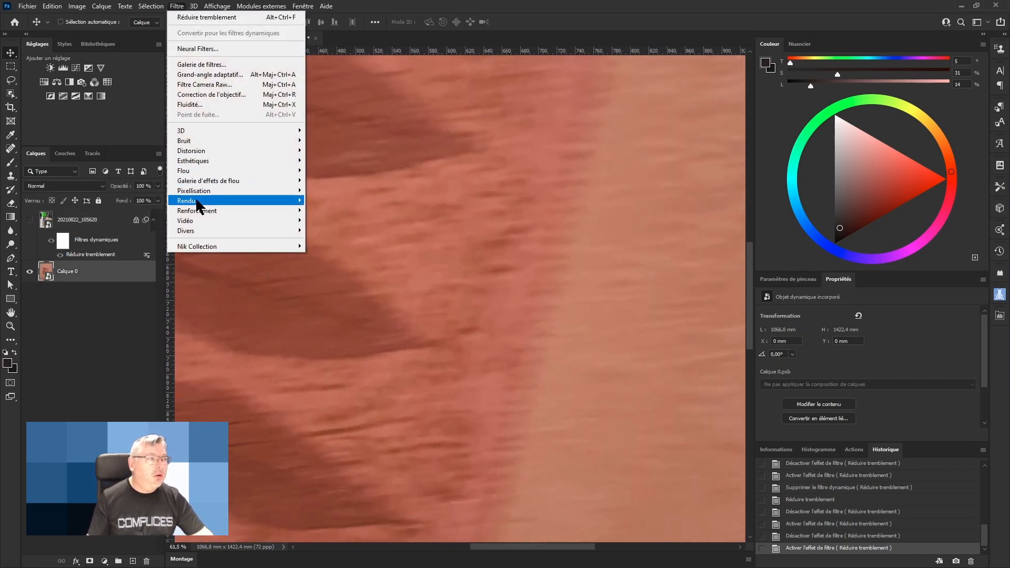
mouse_move(197, 211)
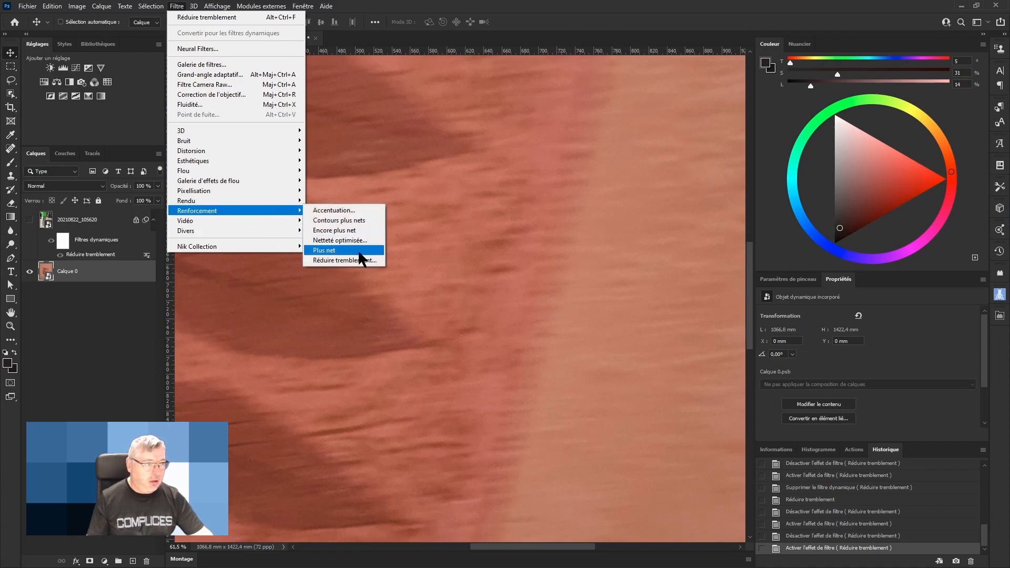
left_click(342, 260)
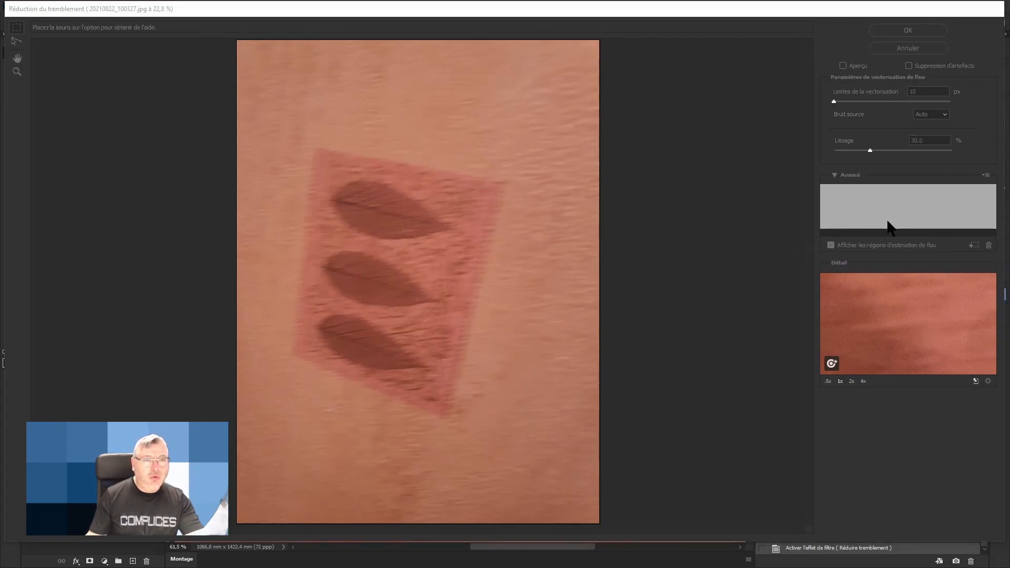
left_click_drag(593, 193, 656, 209)
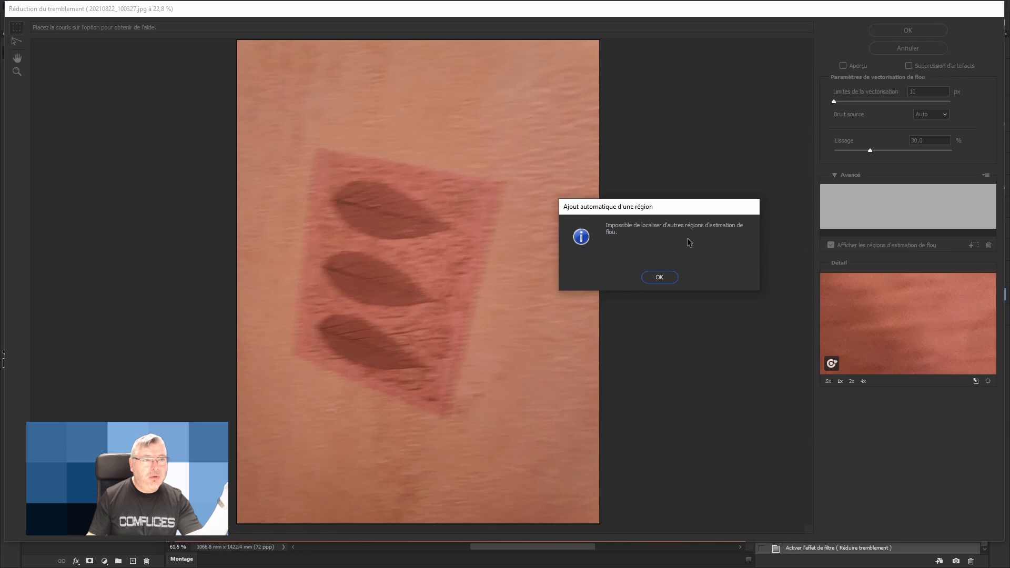
left_click(670, 277)
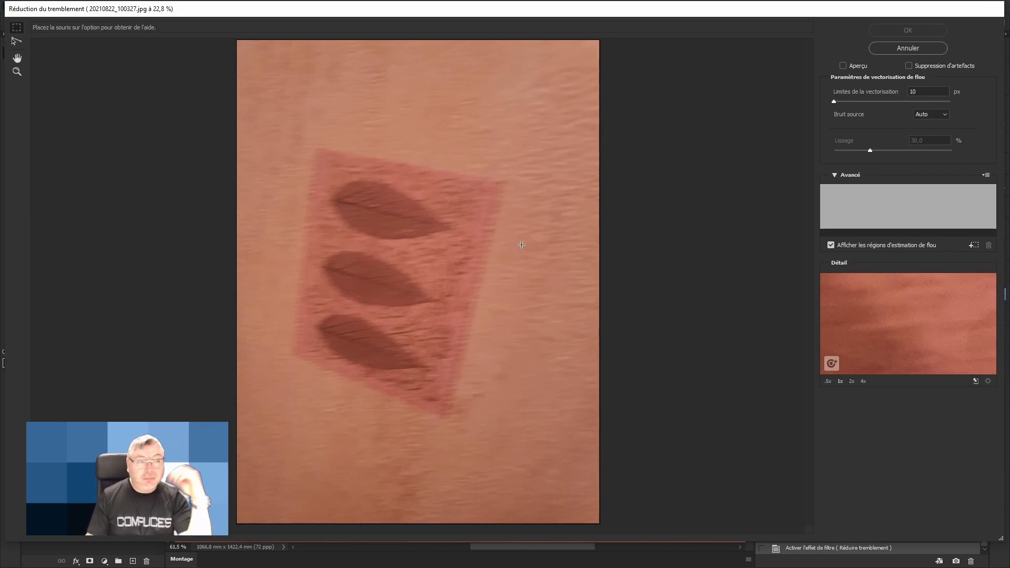
Draw a blur direction trace about 108 px long at 4.7° across the red patch's upper right corner and enable the preview
scroll(487, 212, "up", 5)
left_click_drag(487, 211, 412, 302)
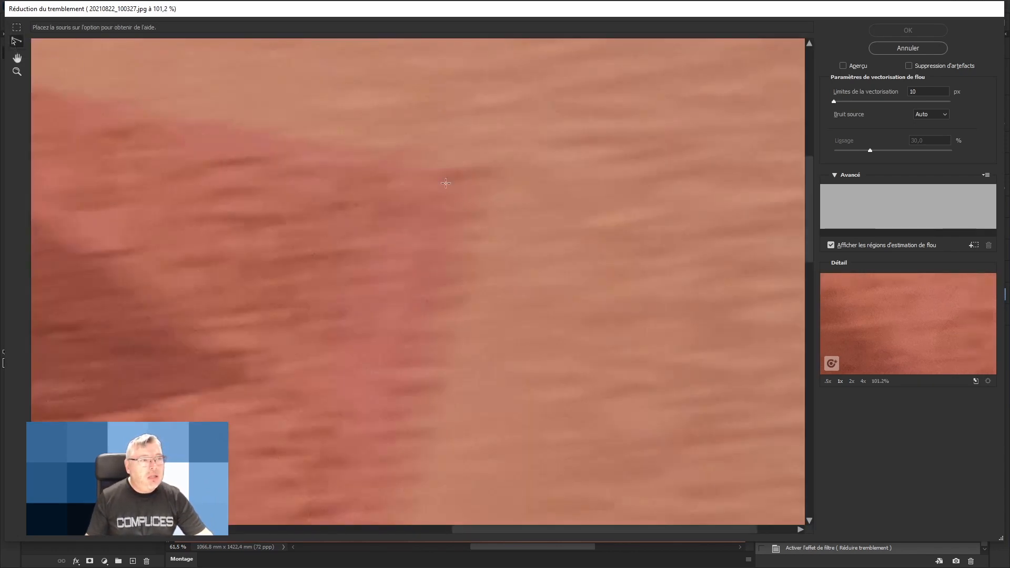
left_click_drag(435, 175, 492, 171)
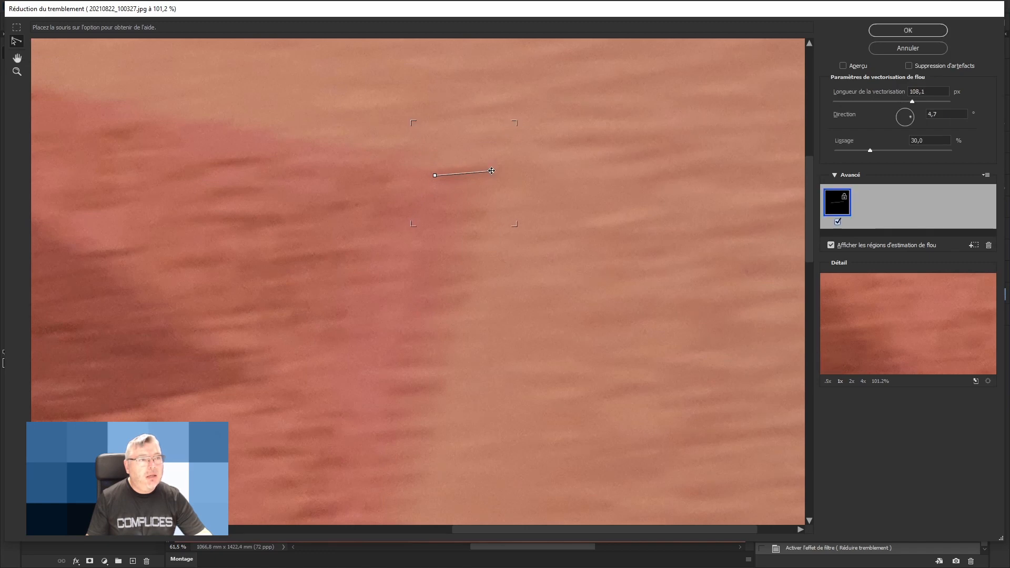
left_click(842, 65)
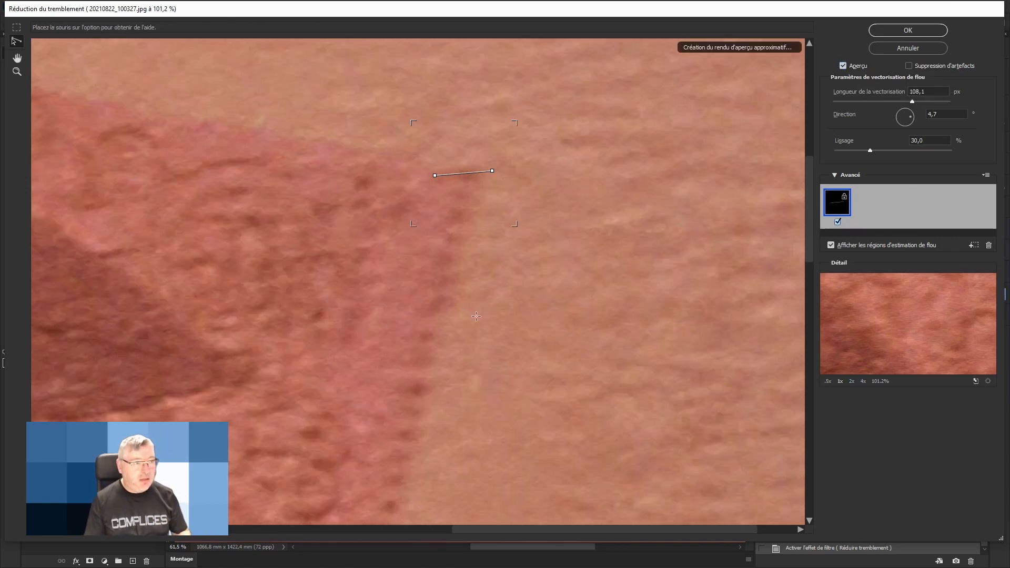
Compare the whole leaf photo with and without the blur trace, then with the preview turned off
right_click(342, 241)
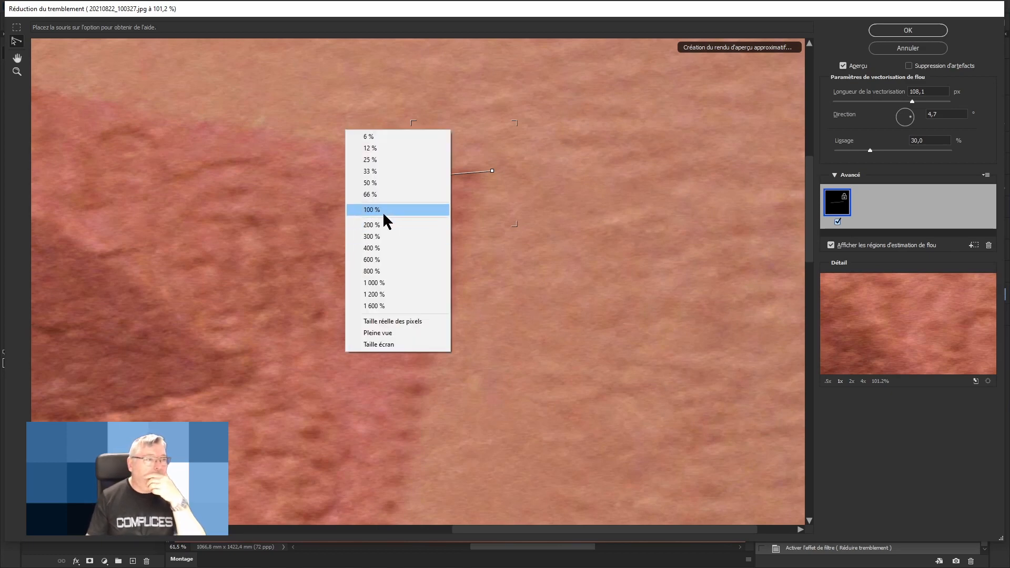
left_click(390, 332)
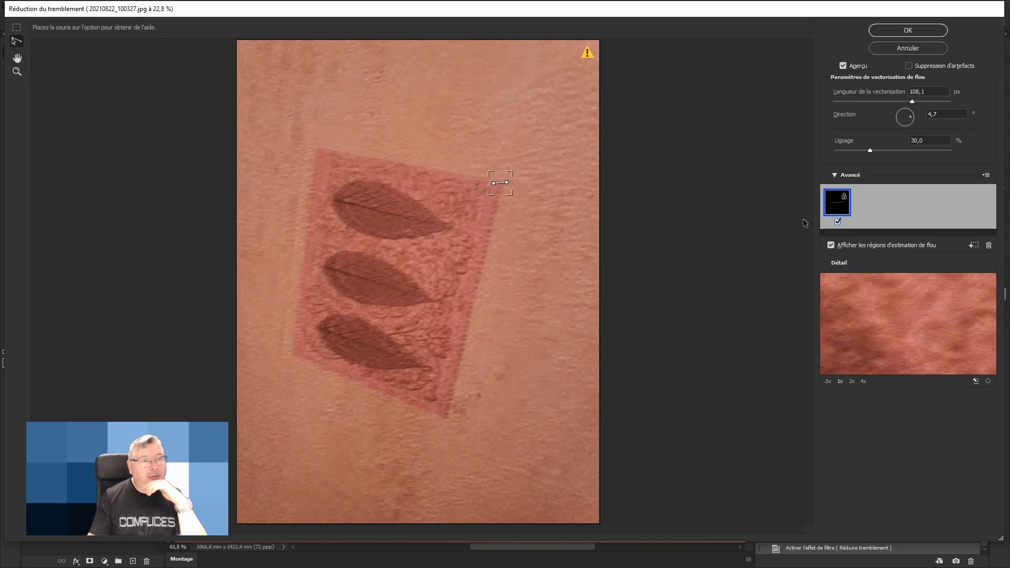
left_click(836, 221)
left_click(836, 221)
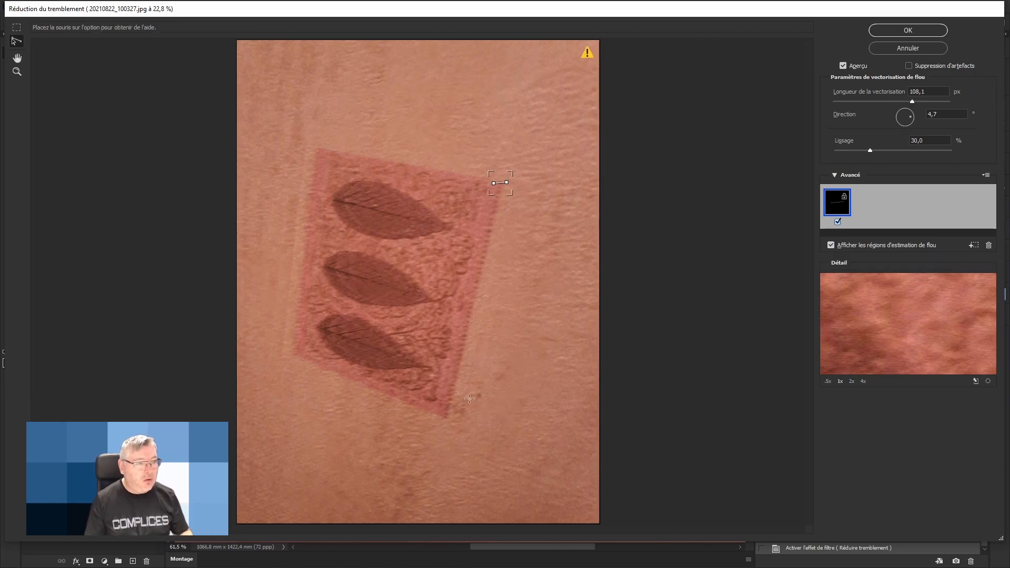
left_click(843, 66)
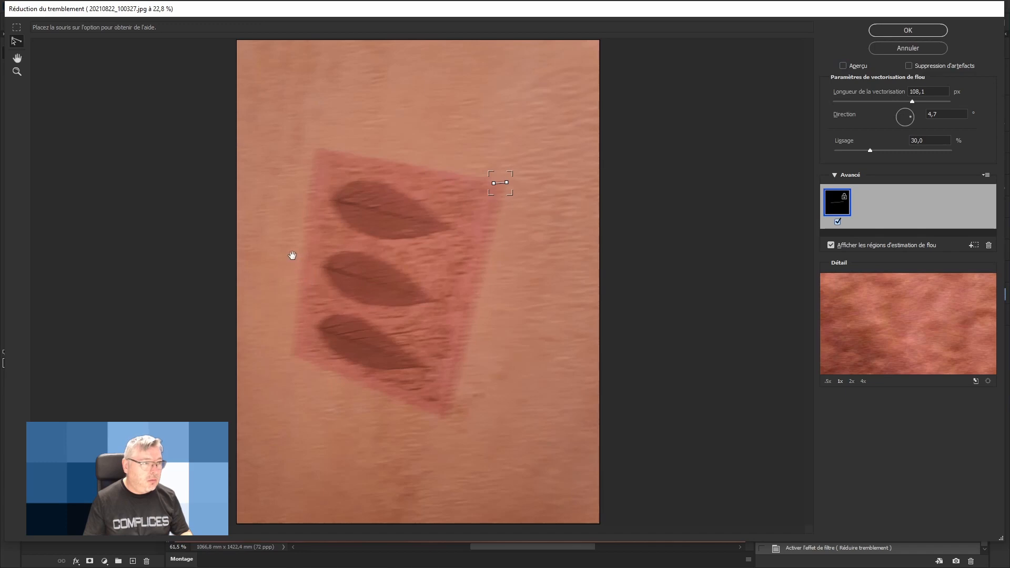
Draw a second blur trace of about 96.6 px at 5.0° across the red patch's left edge and preview it with the first trace disabled
left_click_drag(282, 234, 372, 308)
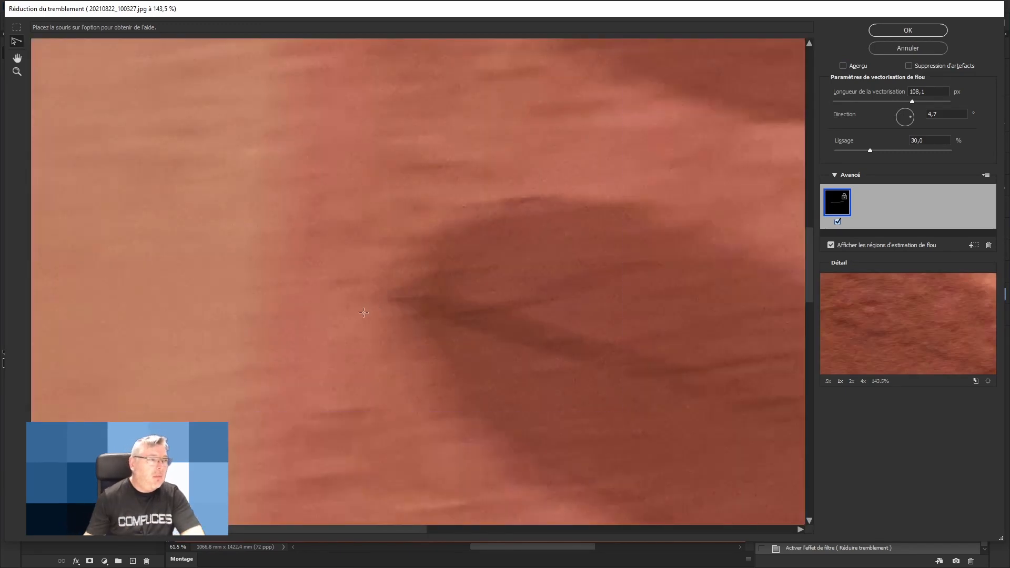
left_click_drag(239, 289, 312, 283)
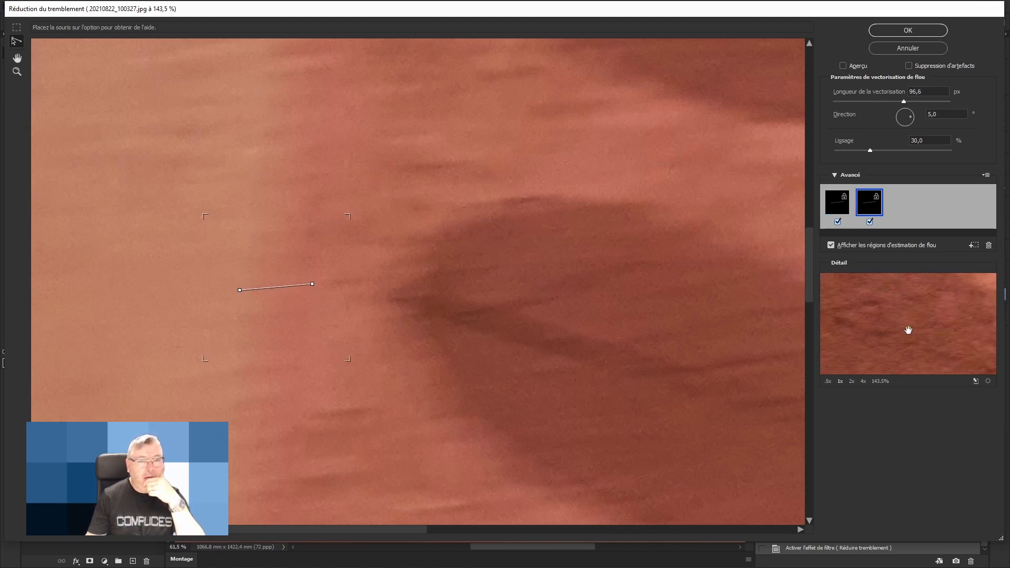
mouse_move(908, 330)
left_mouse_down()
mouse_move(969, 338)
mouse_move(875, 335)
left_mouse_up()
left_click(838, 222)
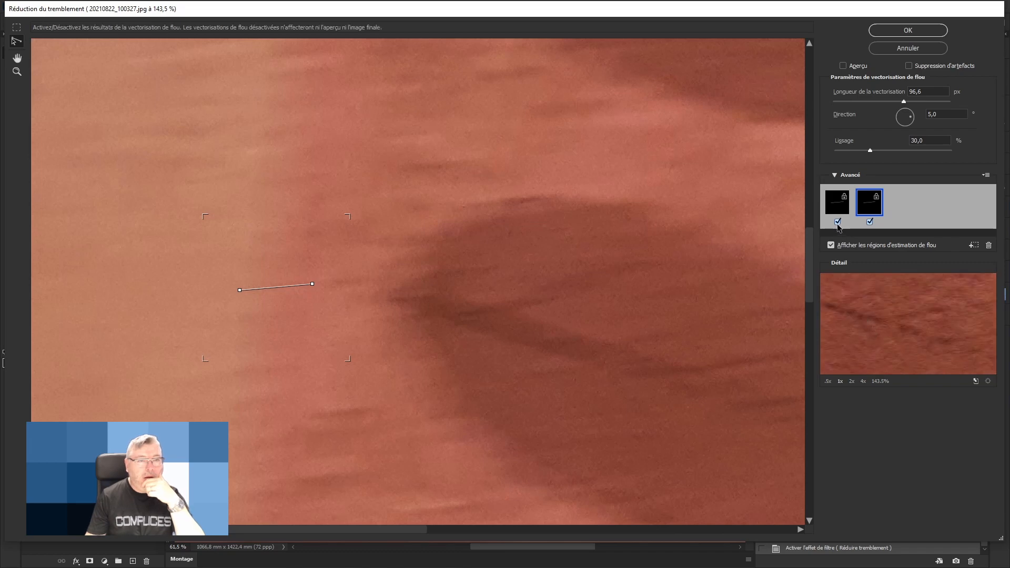
left_click(843, 65)
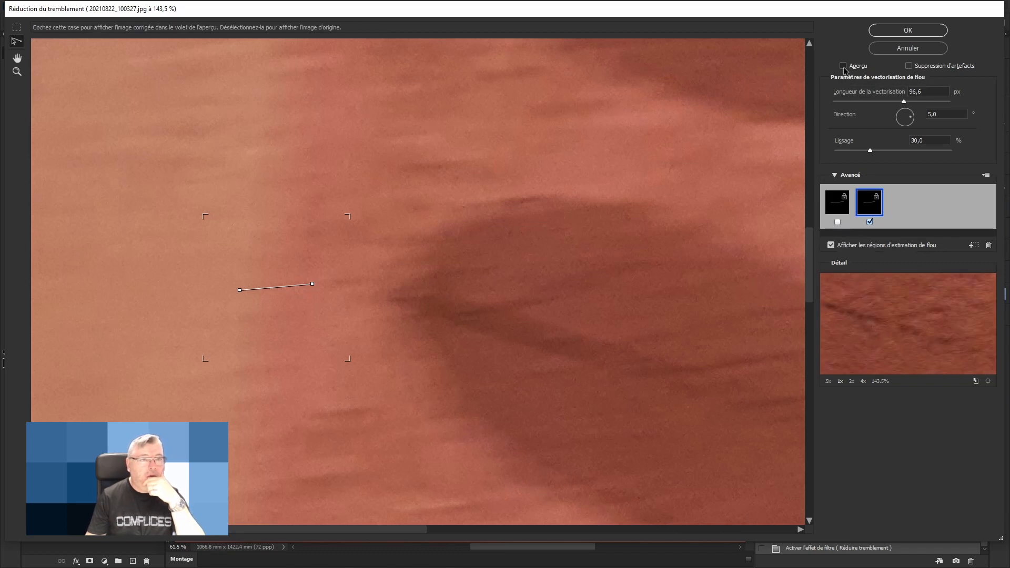
Examine the second trace's correction at 100% and on the whole photo, toggling that trace off and on
right_click(460, 244)
left_click(497, 213)
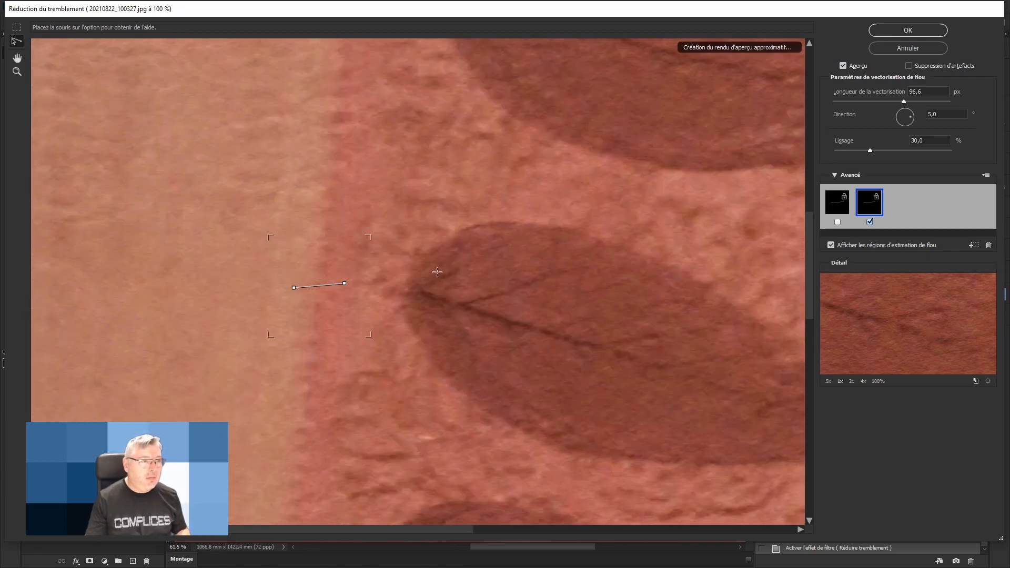
right_click(437, 272)
left_click(491, 362)
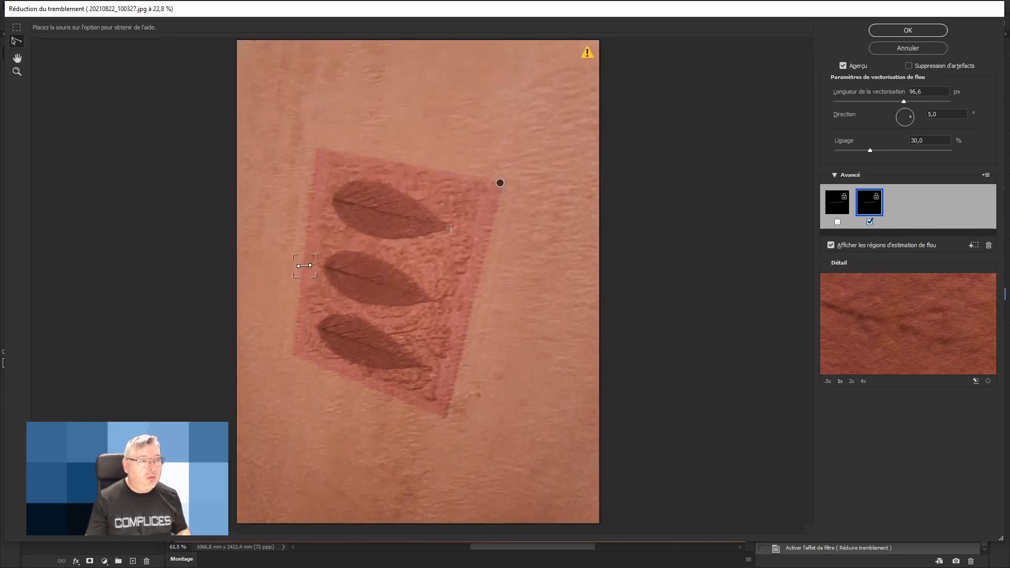
left_click(870, 222)
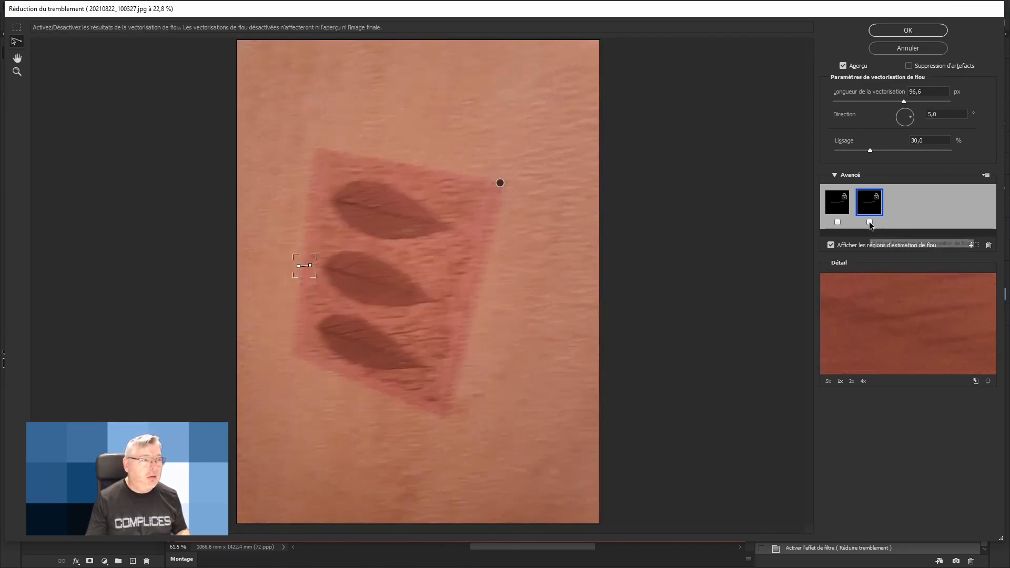
left_click(869, 222)
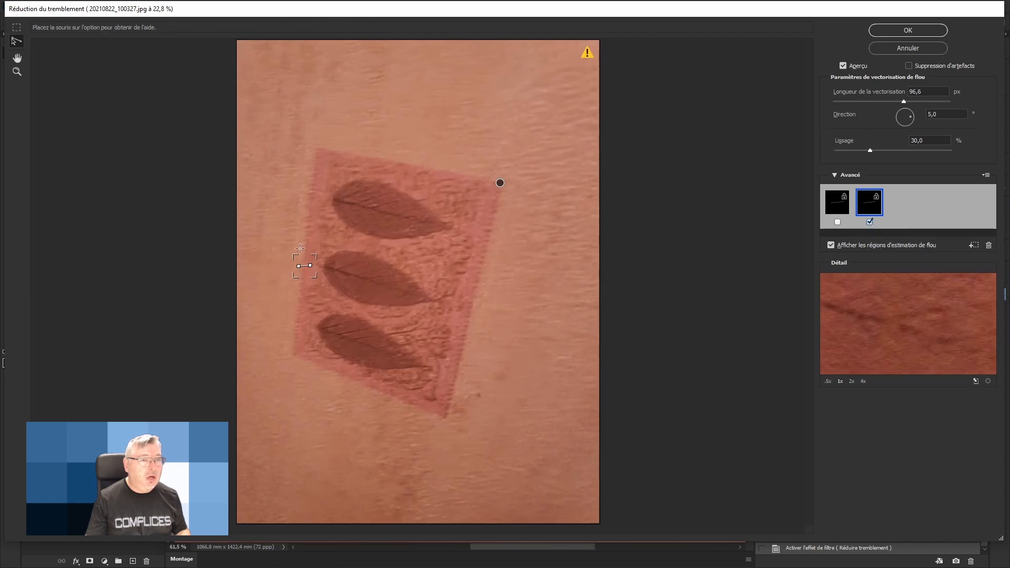
Set the smoothing of both blur traces to 0% and re-enable the first trace
left_click(841, 204)
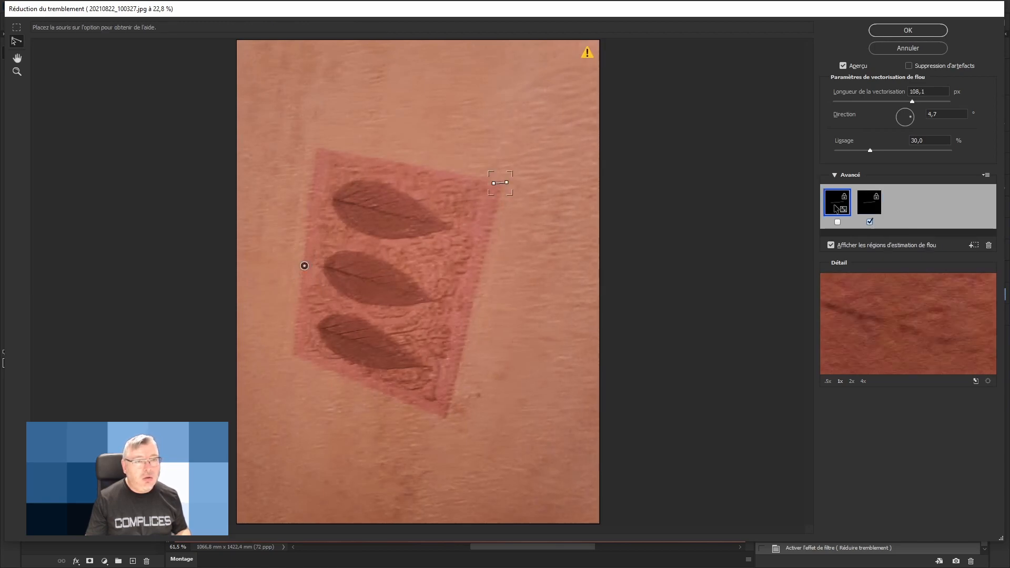
left_click_drag(870, 152, 804, 155)
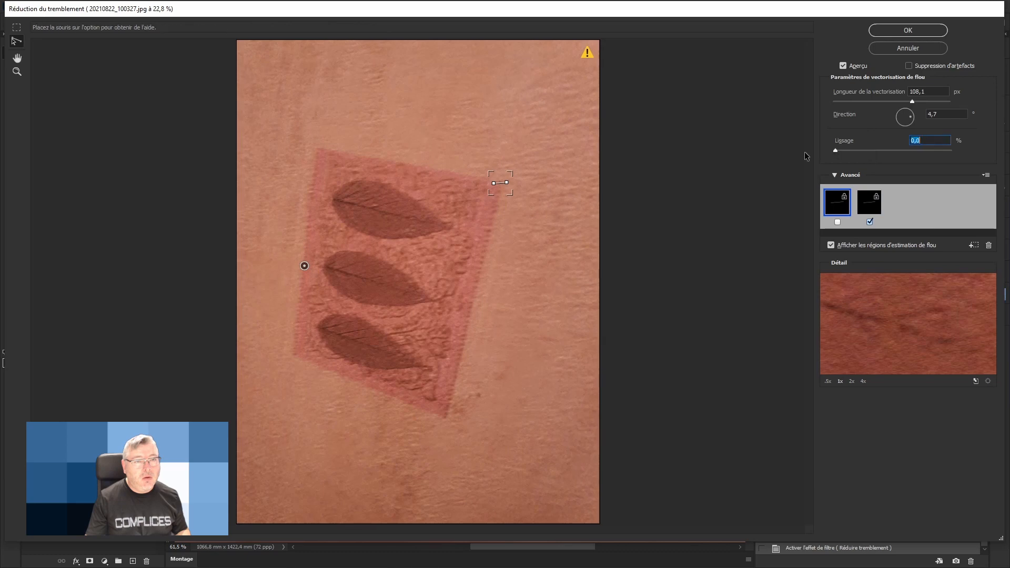
left_click(870, 204)
left_click_drag(870, 151, 821, 153)
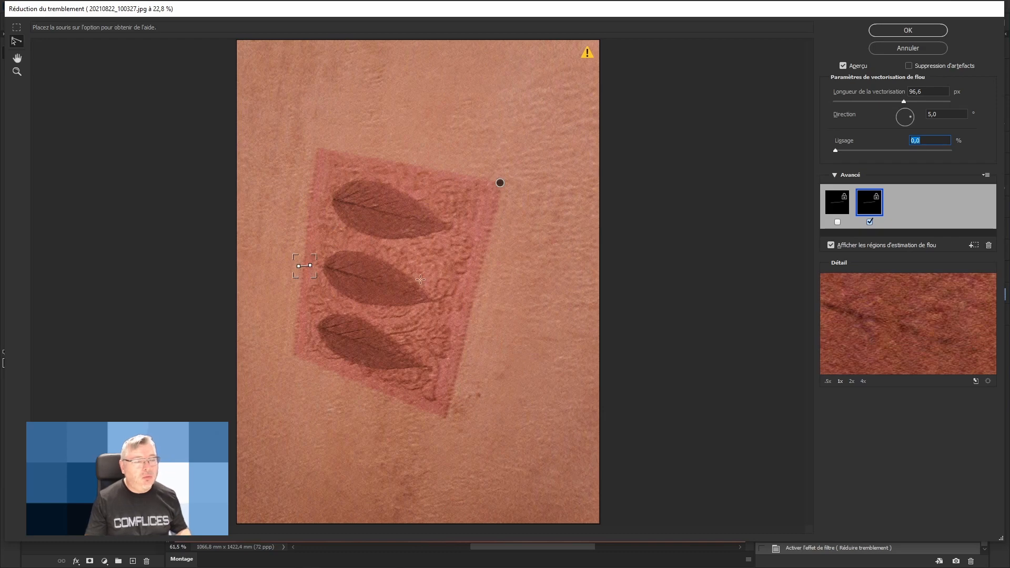
left_click(499, 183)
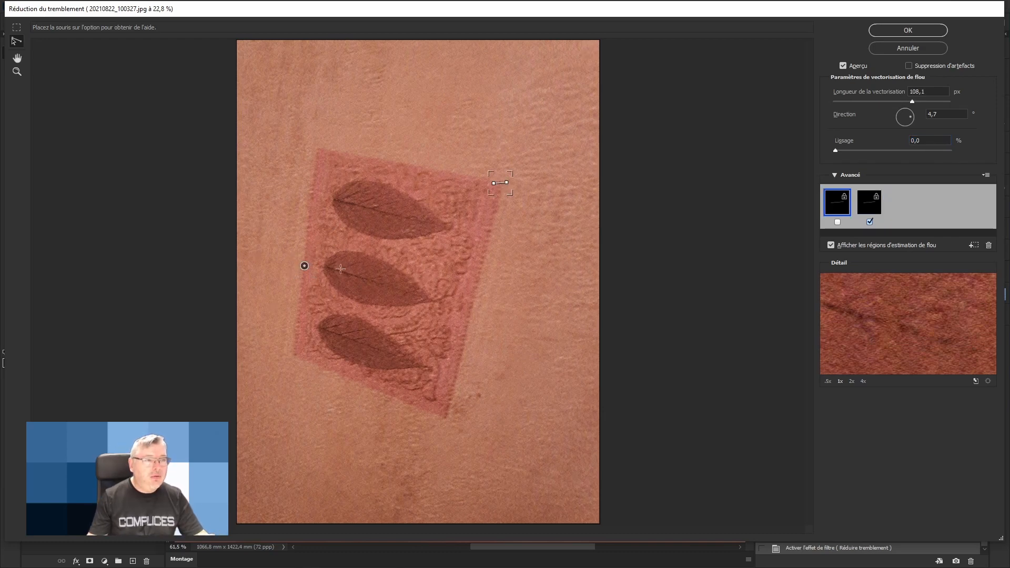
left_click(837, 221)
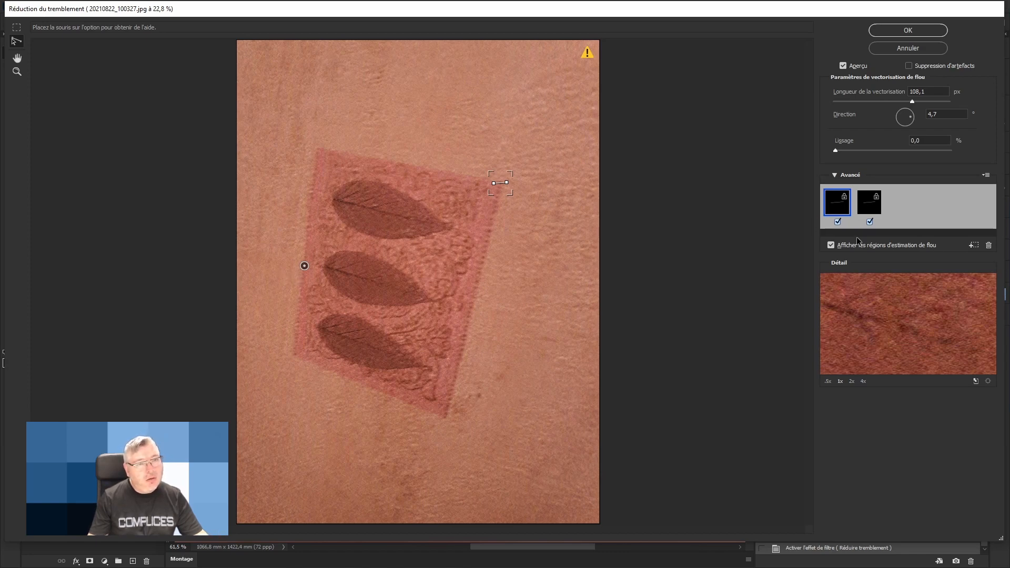
Set the second blur trace's length to 87.8 px and apply the Shake Reduction filter to the leaf photo
left_click(869, 204)
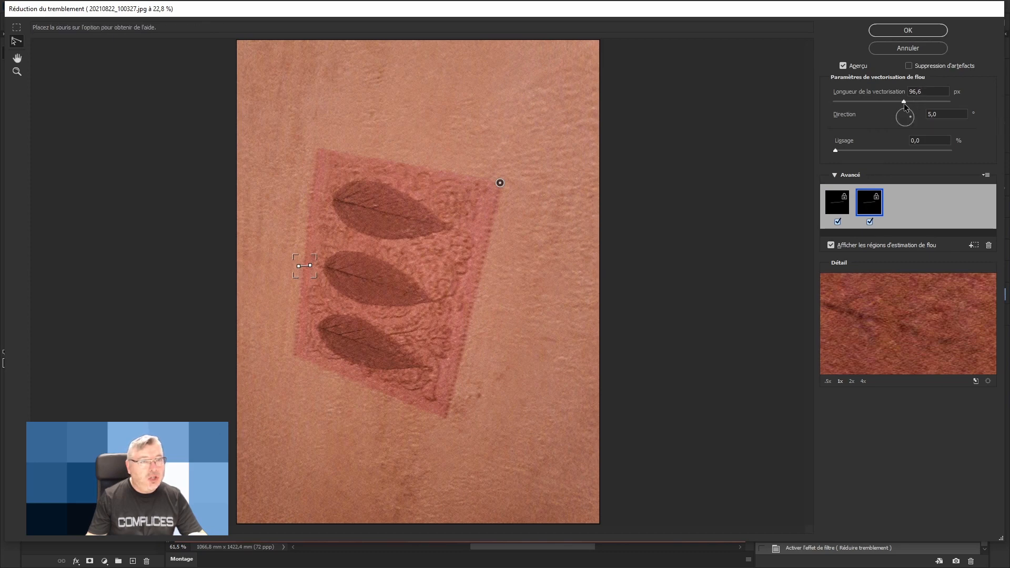
mouse_move(899, 104)
left_mouse_down()
mouse_move(907, 100)
mouse_move(854, 103)
mouse_move(898, 103)
left_mouse_up()
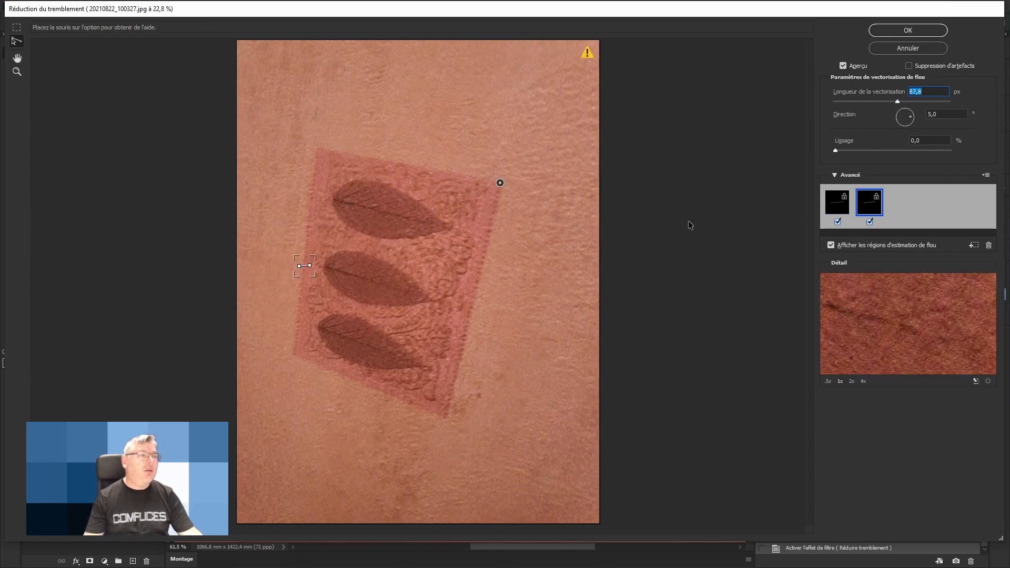
key("Return")
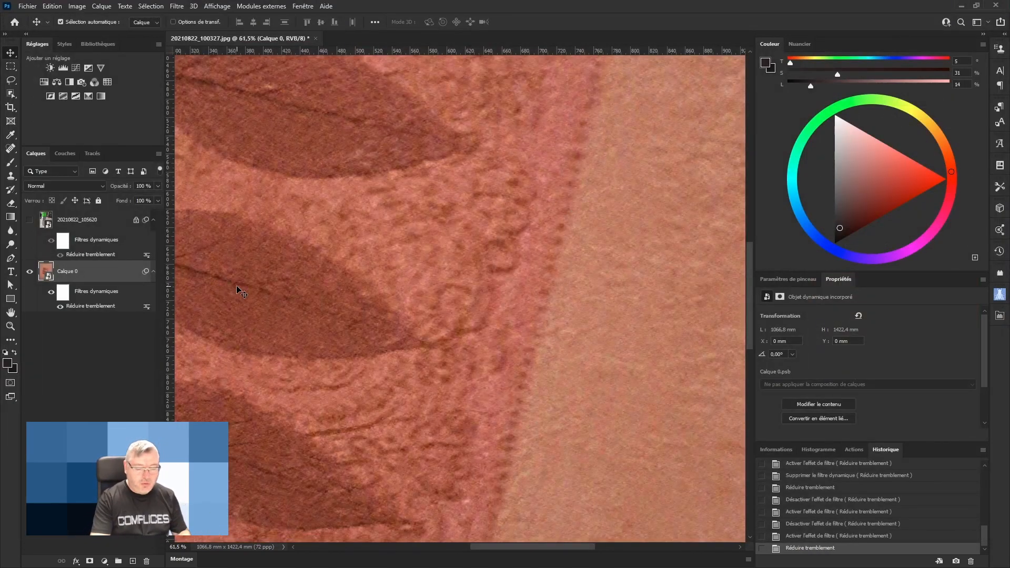
key("ctrl+0")
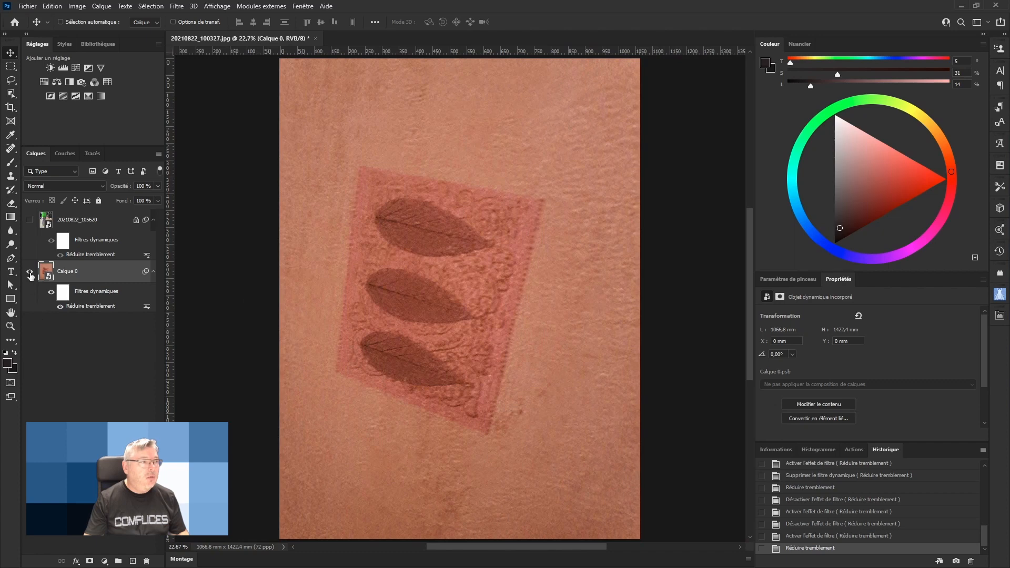